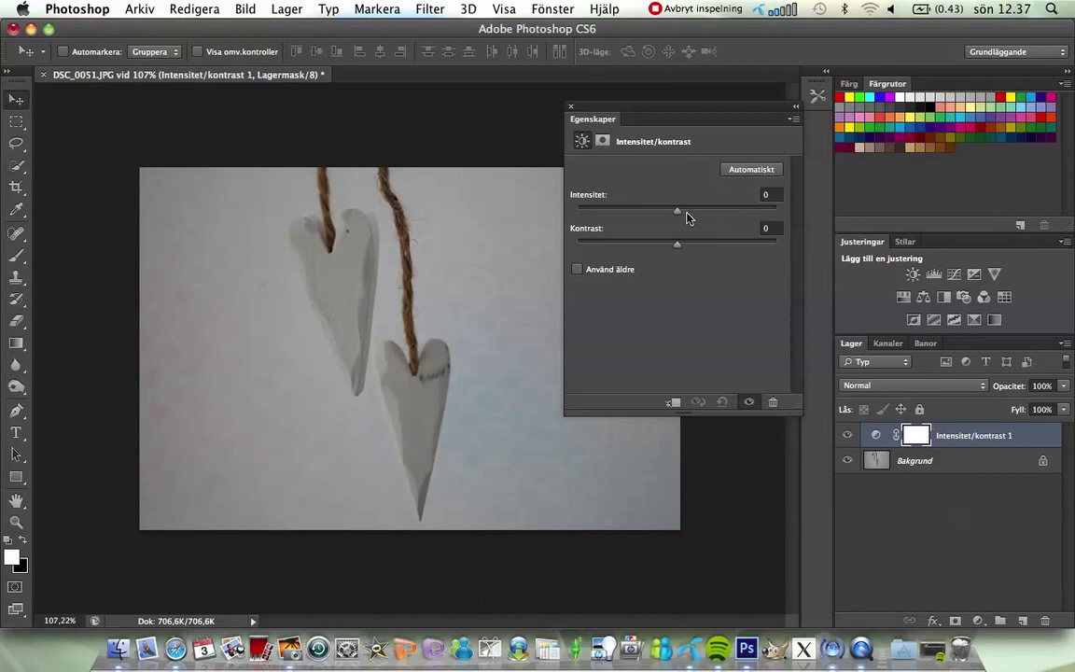
Set the brightness (Intensitet) of the brightness/contrast adjustment layer to 9.
drag(678, 213, 683, 213)
mouse_move(692, 218)
mouse_down()
mouse_move(710, 219)
mouse_move(682, 214)
mouse_up()
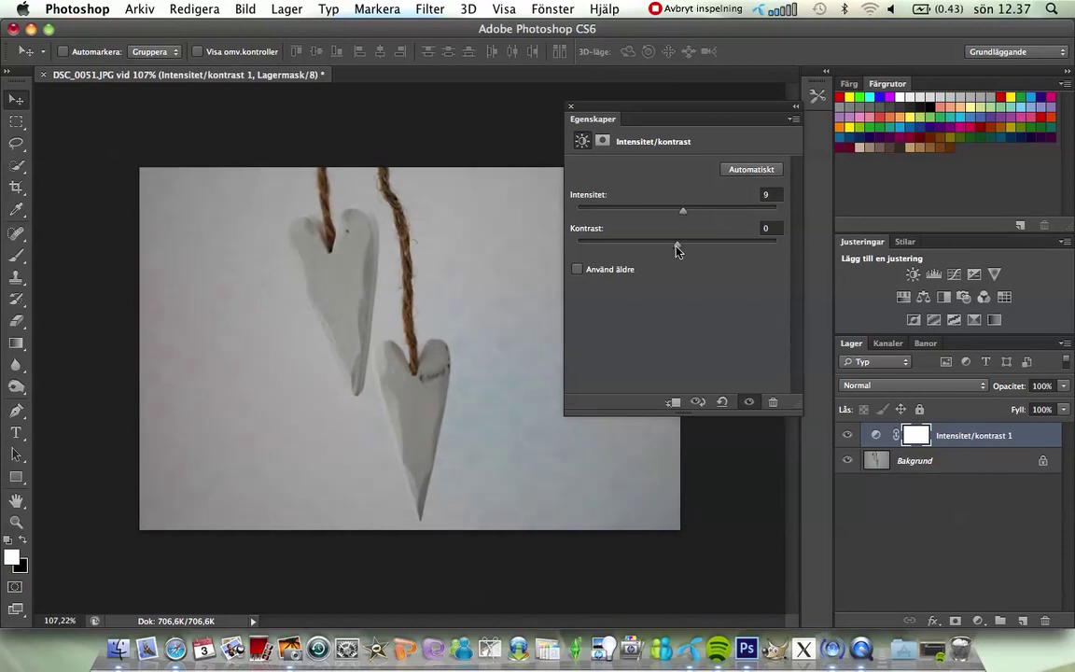
drag(682, 244, 676, 244)
Add a Levels adjustment layer and set the black output level to 13 for RGB and 31 for the red channel.
click(933, 273)
drag(597, 342, 605, 342)
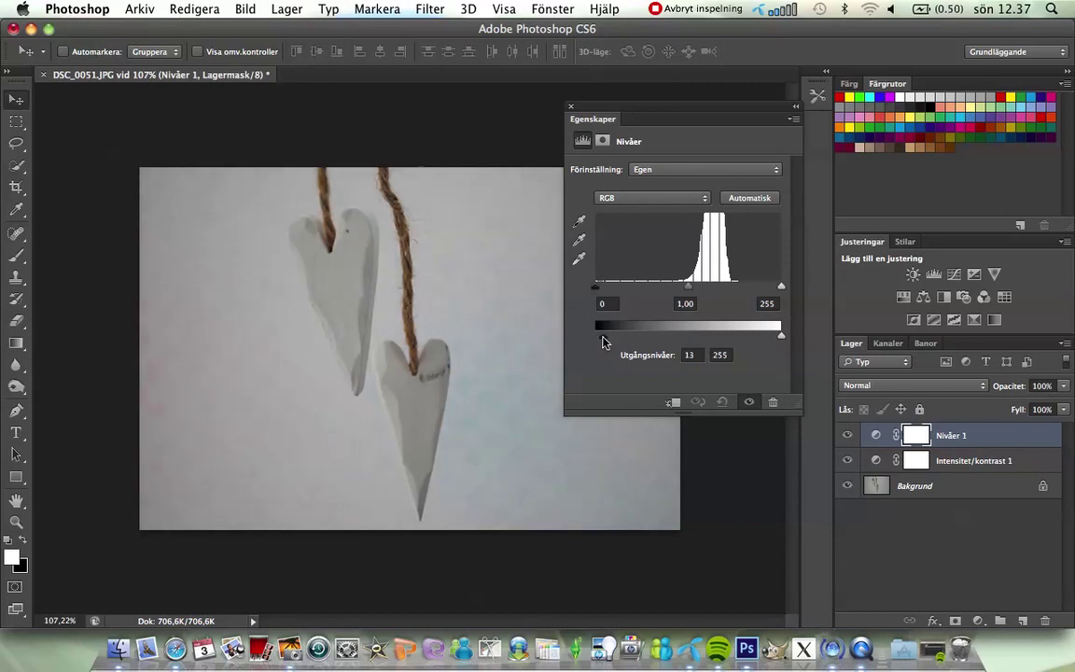
click(627, 199)
click(602, 211)
drag(599, 344, 617, 345)
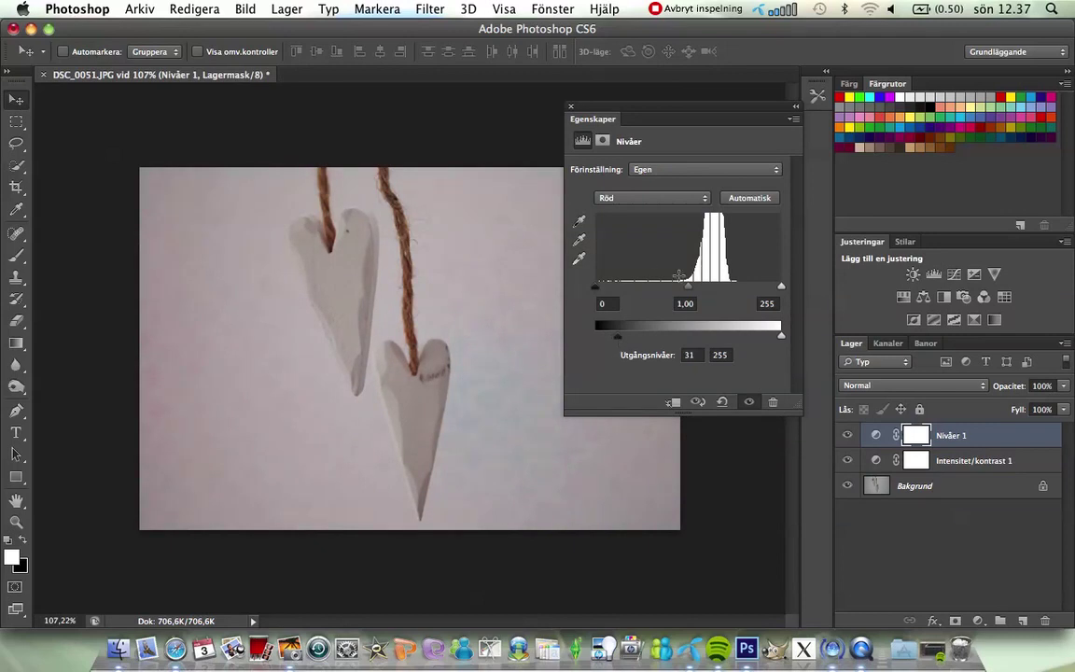
Add a Curves adjustment layer, place a point near the dark end of the RGB curve, and slightly lift the red channel's shadows.
click(954, 274)
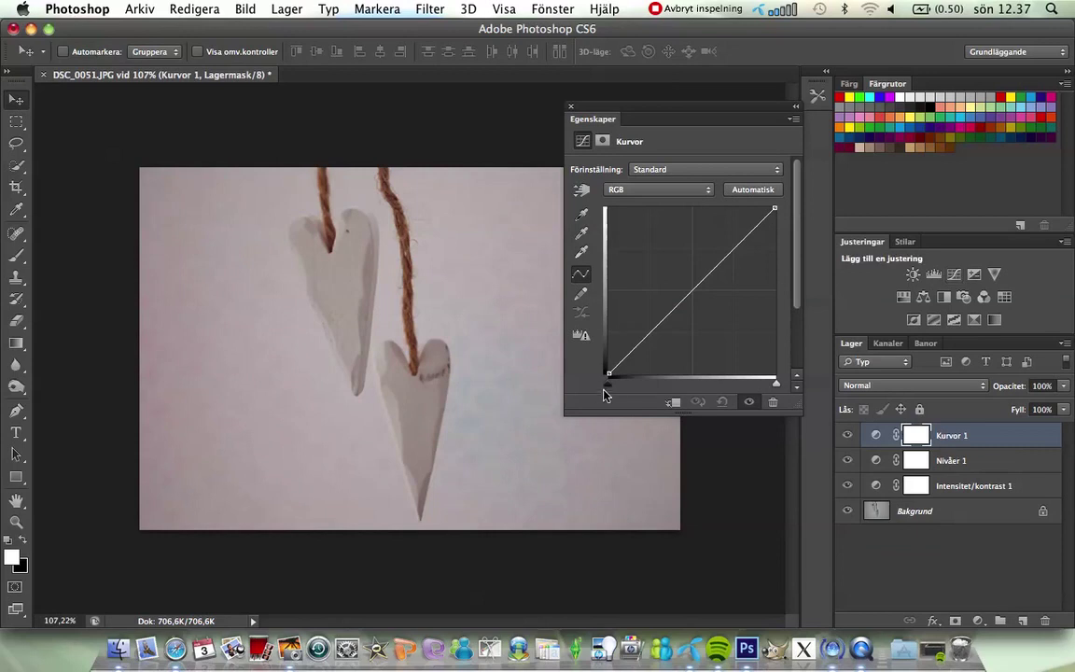
click(620, 359)
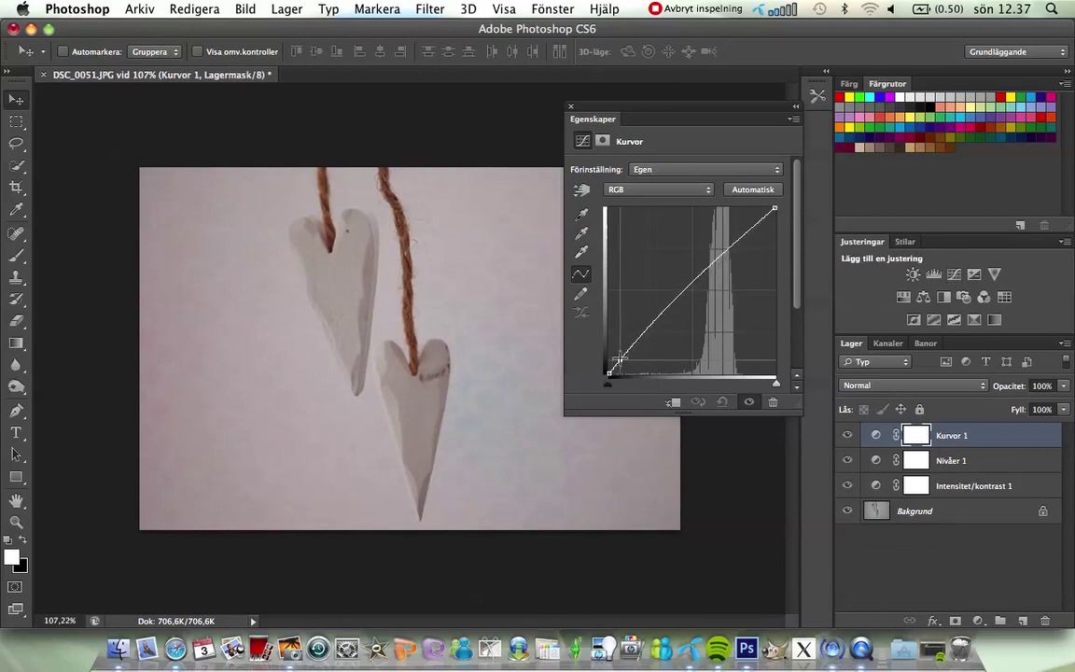
mouse_move(621, 359)
mouse_down()
mouse_move(557, 326)
mouse_move(549, 336)
mouse_move(604, 371)
mouse_up()
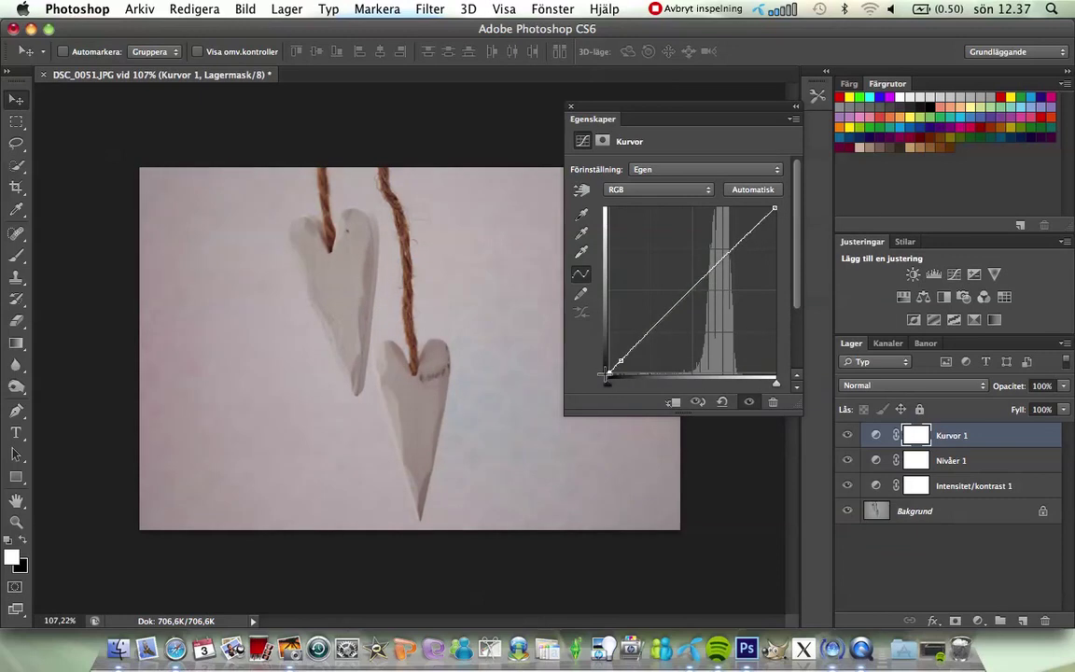
click(634, 190)
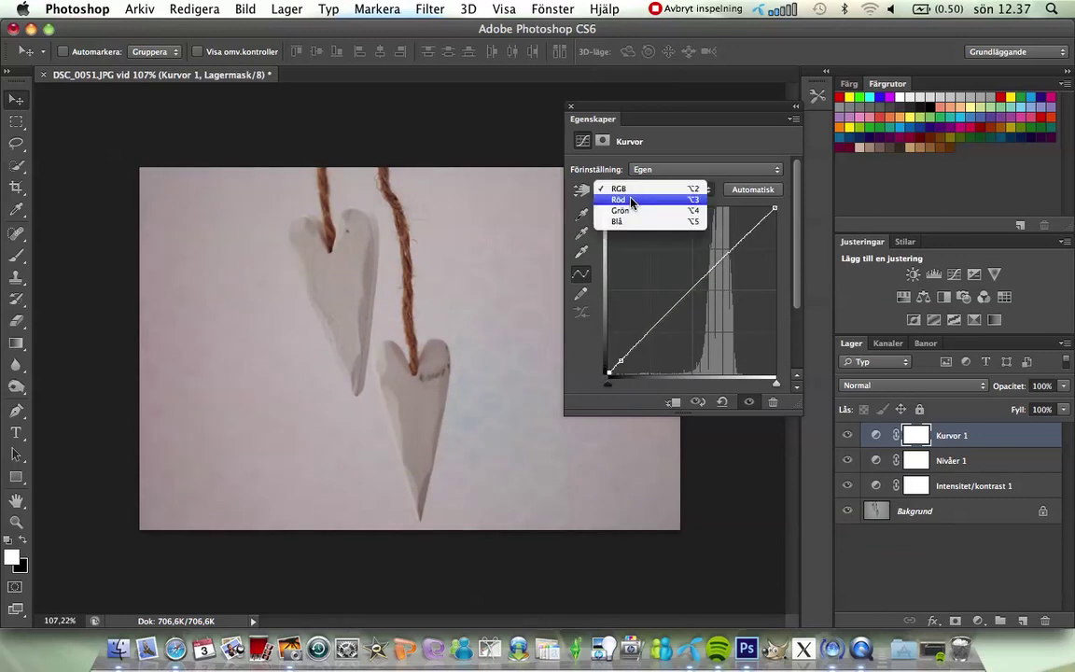
click(627, 199)
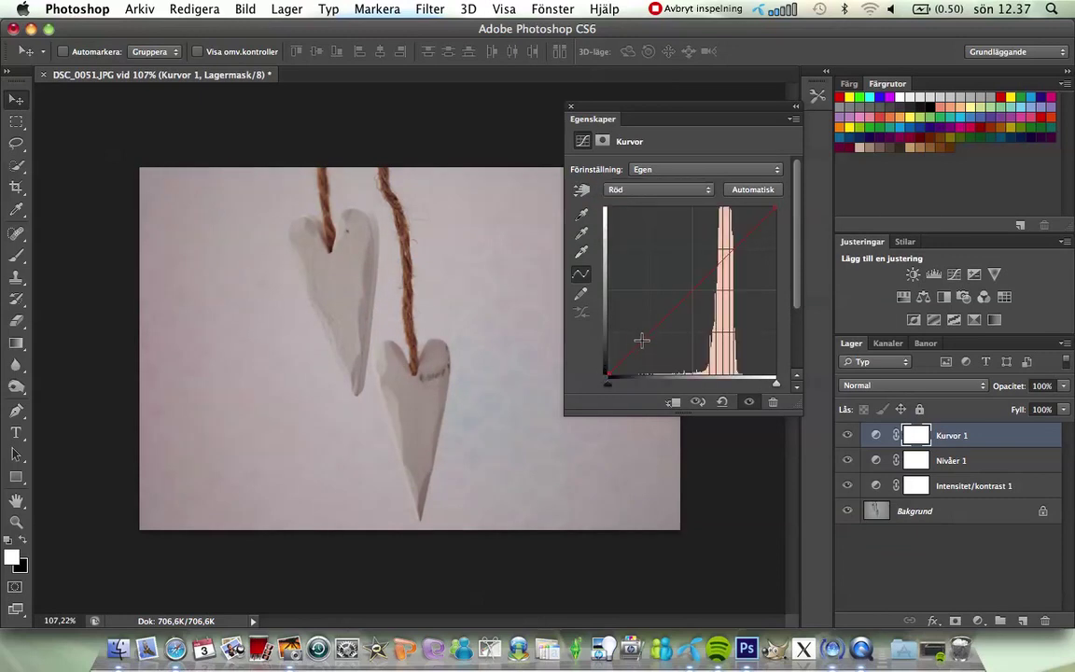
drag(642, 337, 638, 339)
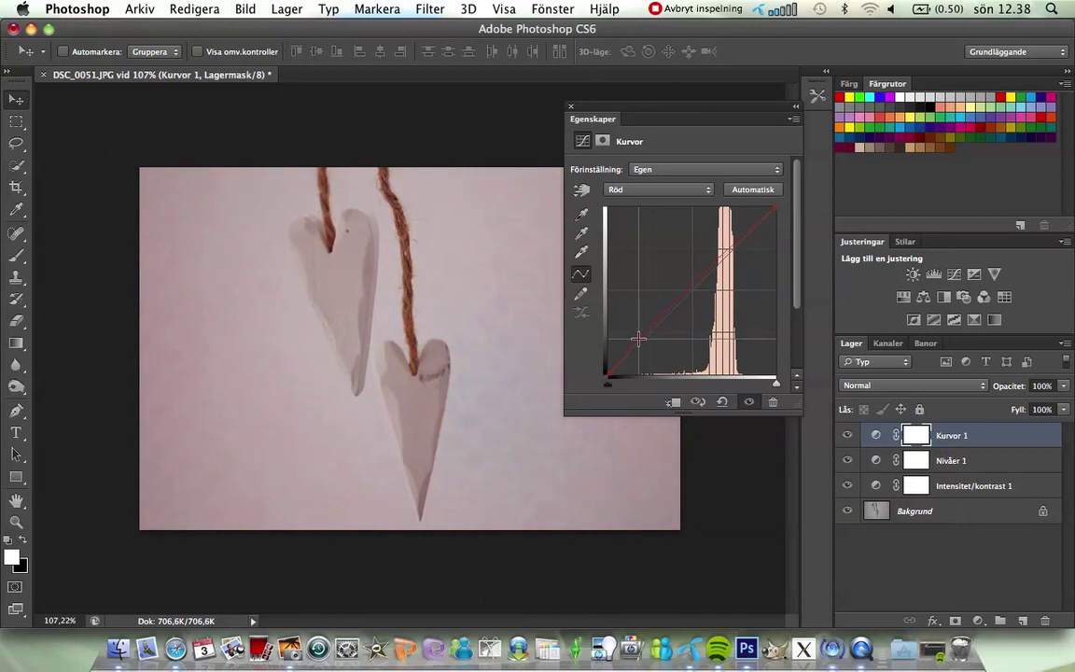
Add a Photo Filter adjustment layer with the Warming Filter (85) at 25% density.
click(963, 297)
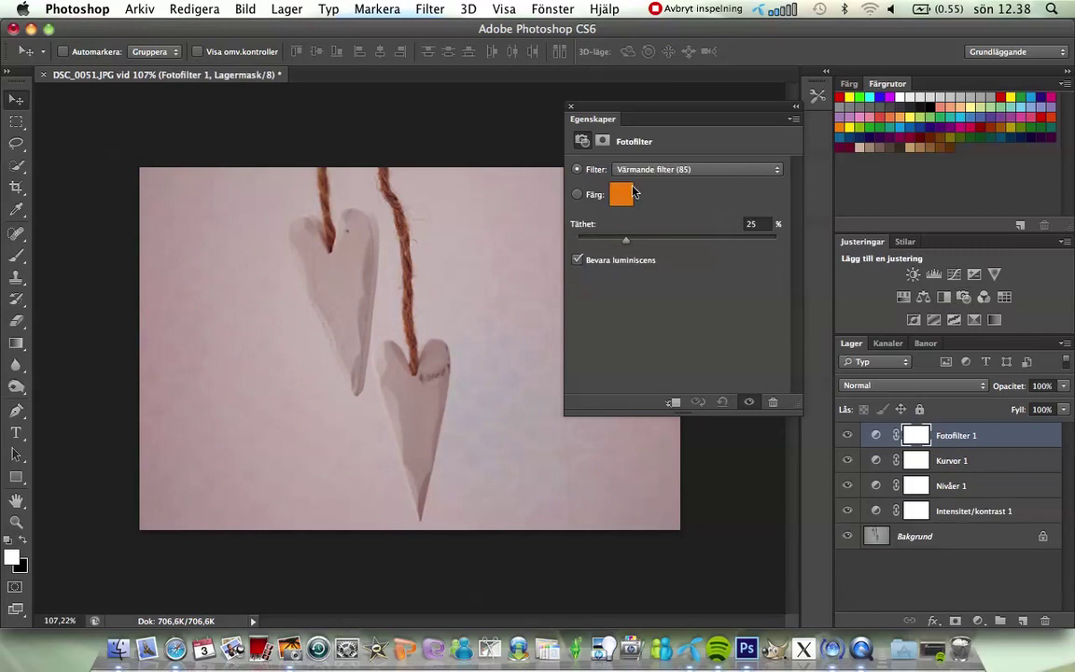
click(570, 106)
Create a new layer above the adjustments and fill it entirely with the pink foreground colour #ffcccc.
click(1021, 621)
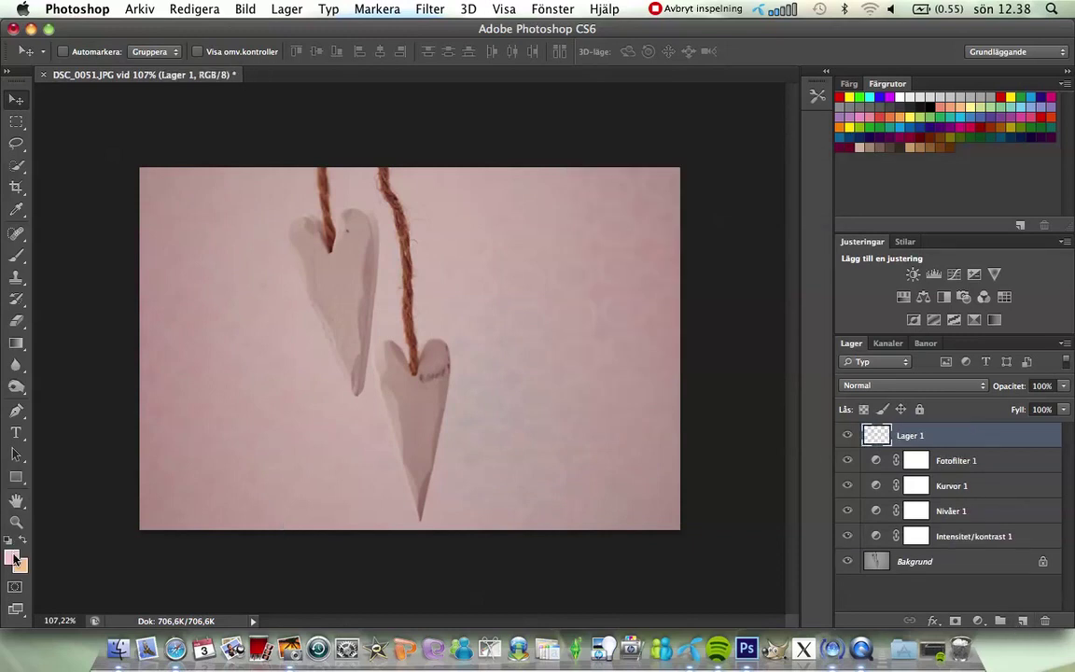
click(15, 342)
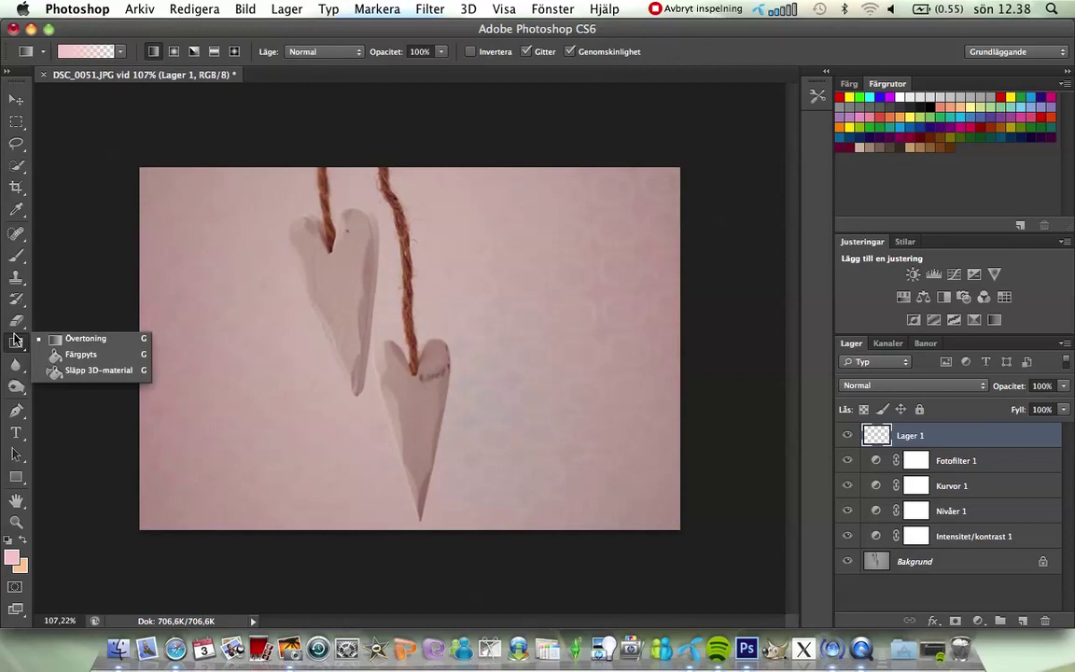
click(74, 354)
click(12, 558)
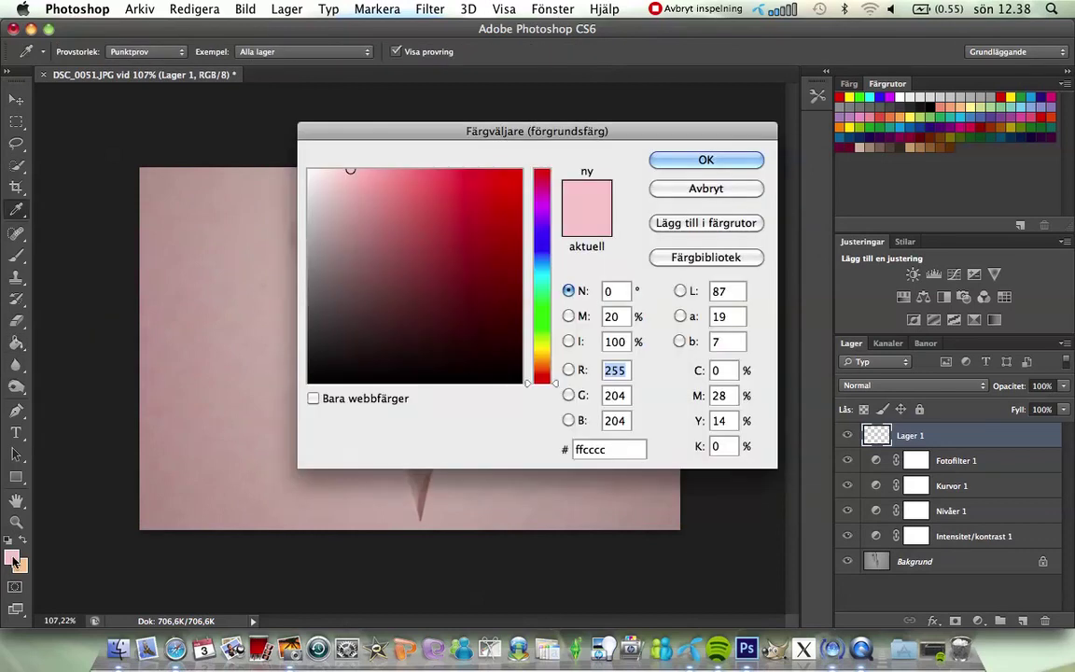
click(586, 451)
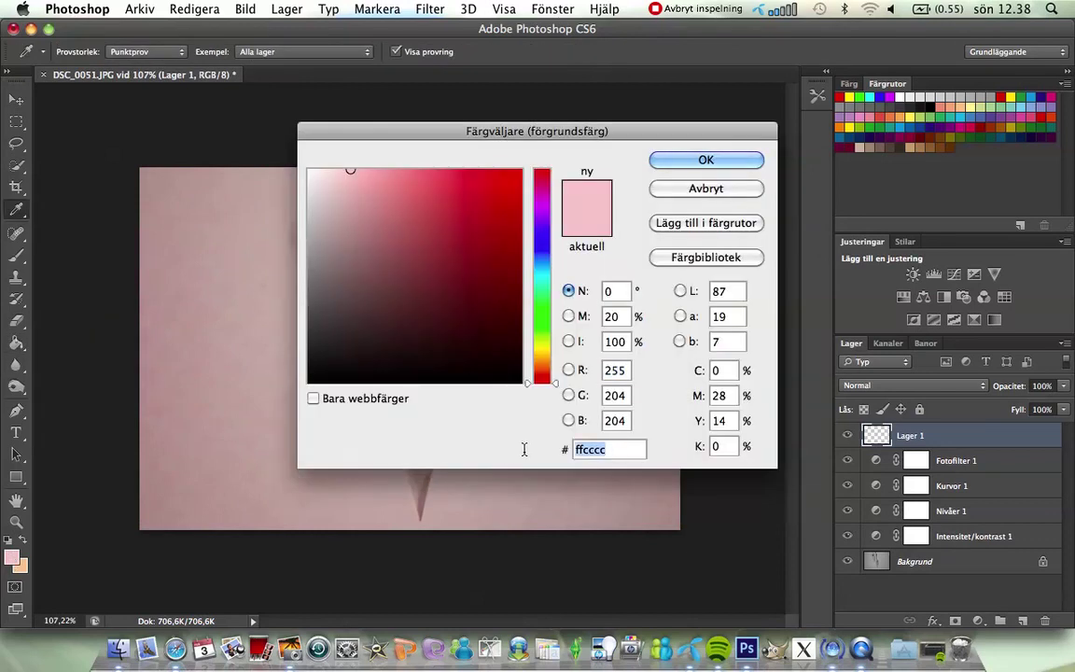
key(Right)
click(695, 160)
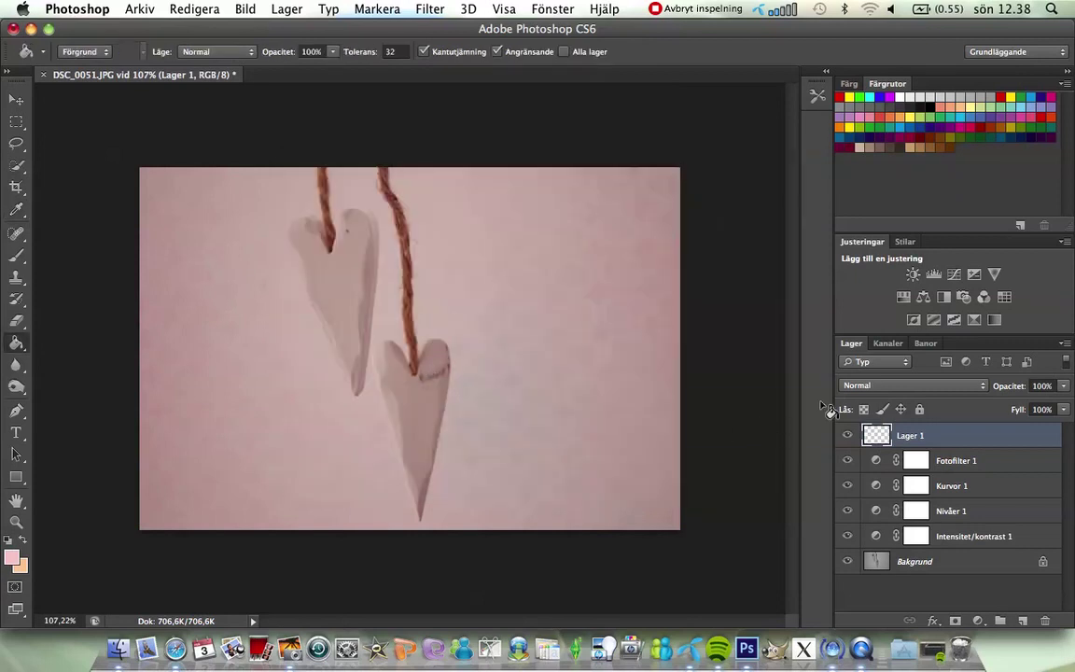
key(alt+BackSpace)
Set the pink layer's blend mode to Soft Light (Mjukt ljus).
click(863, 385)
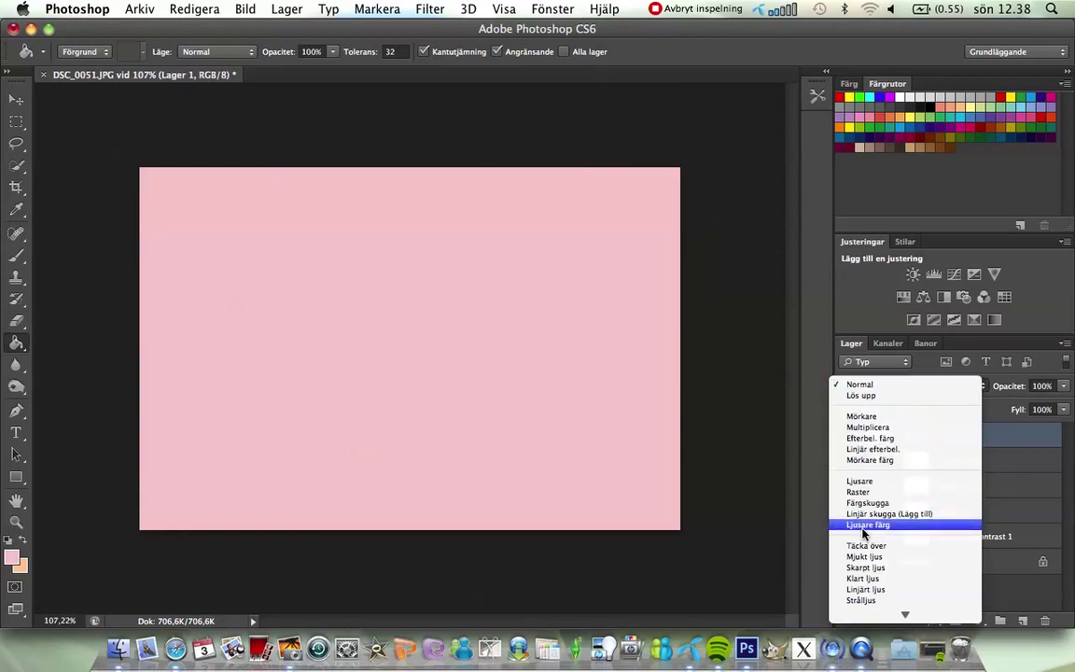
click(860, 557)
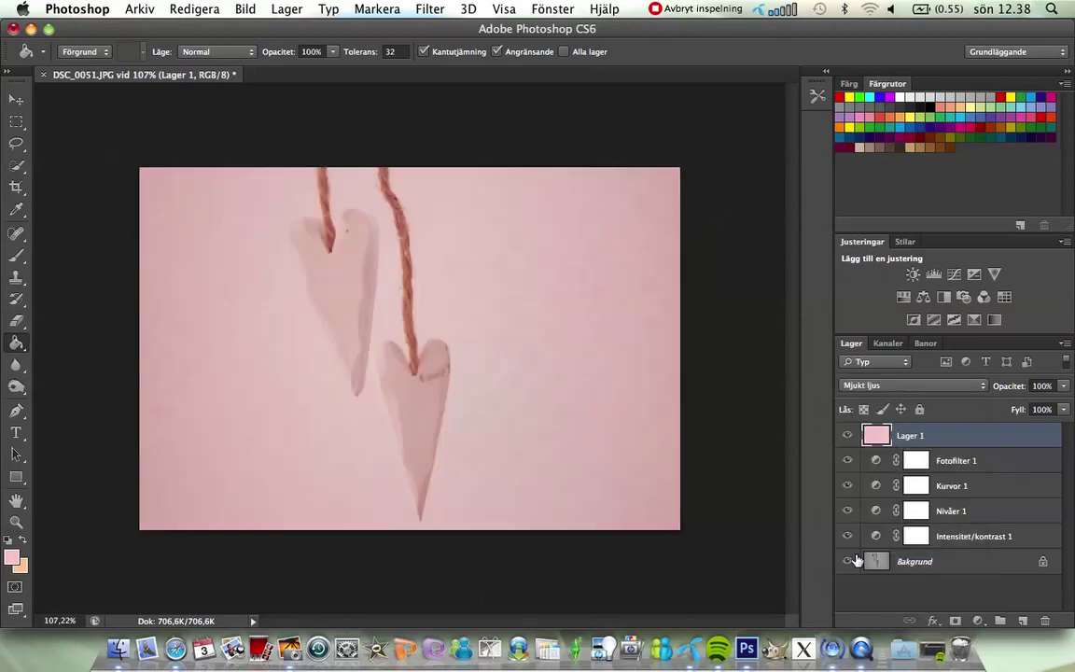
click(874, 386)
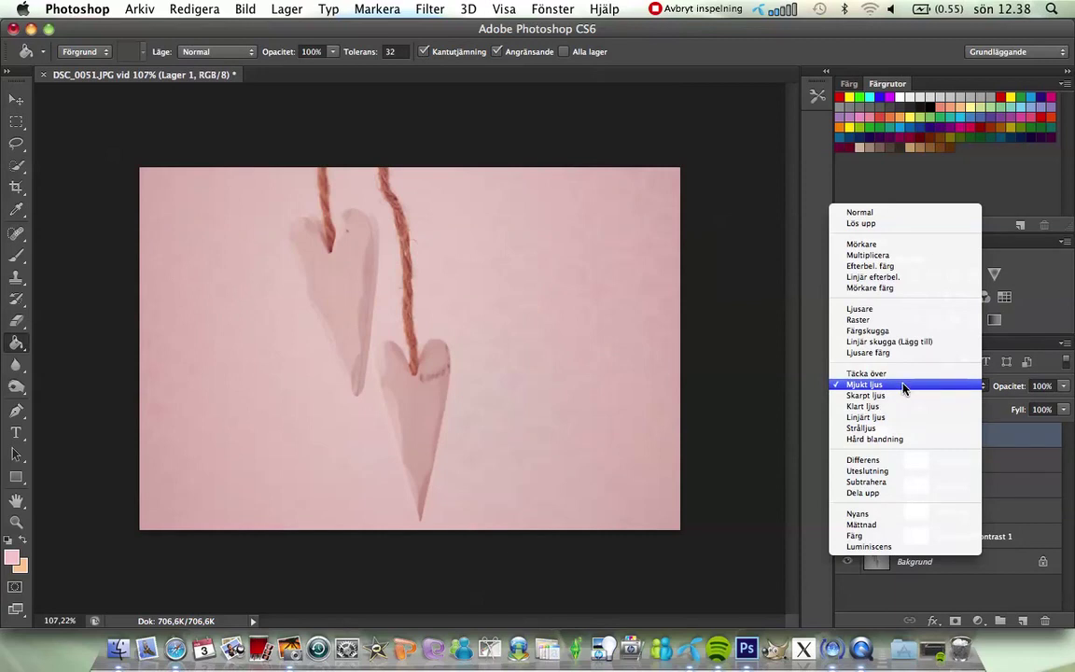
click(903, 387)
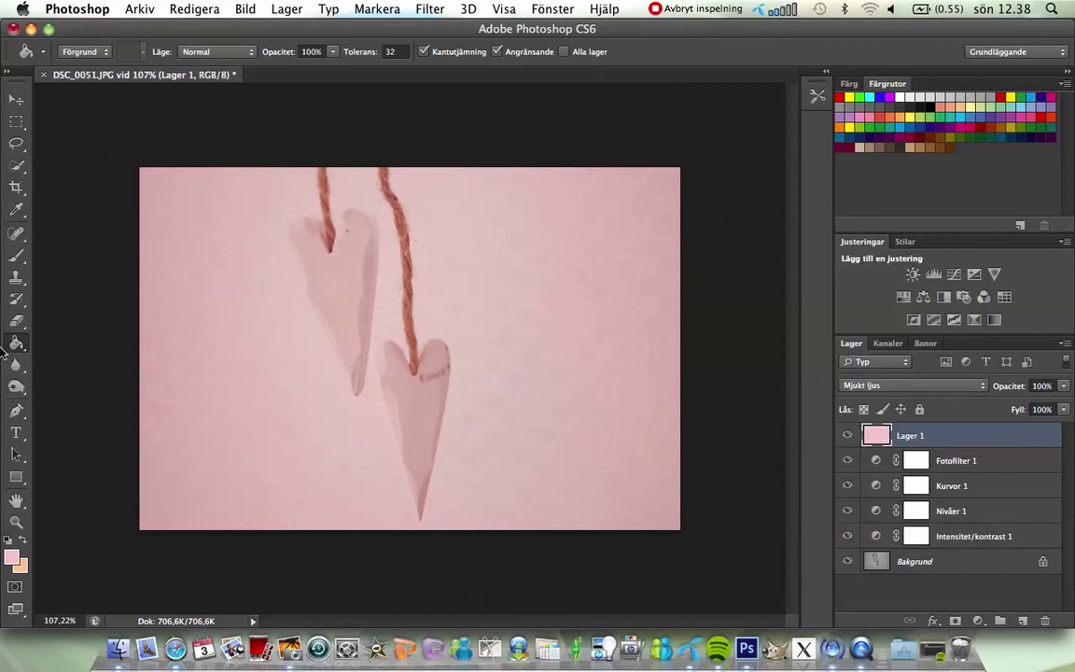
Try erasing the pink layer over the hearts with the 163 px Eraser at 38% opacity, and undo the stroke.
click(18, 324)
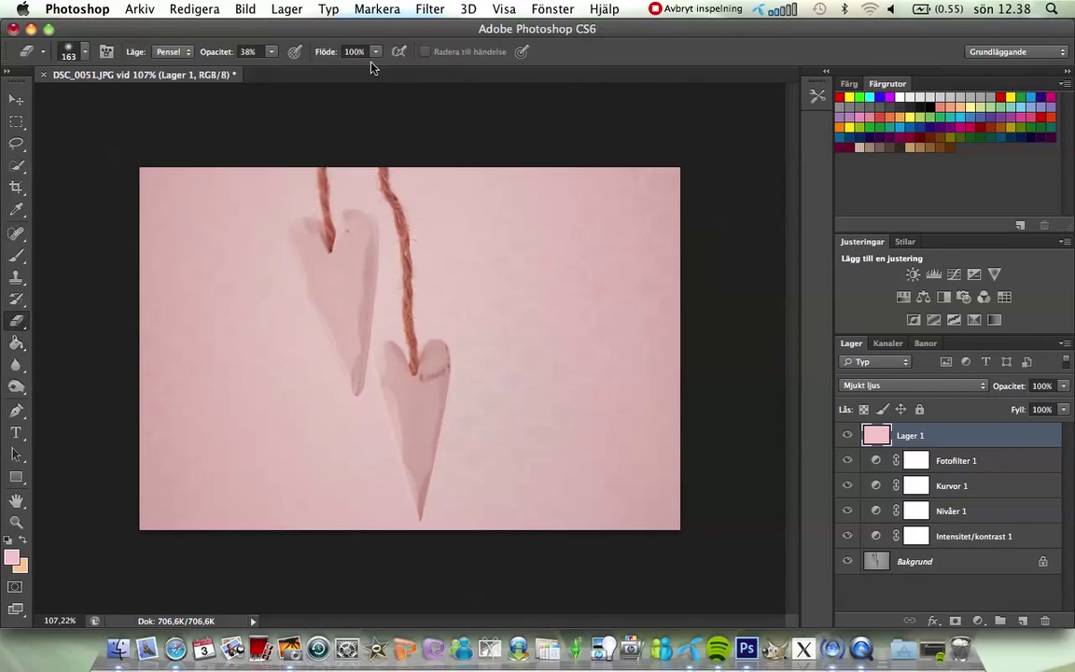
click(273, 52)
click(273, 54)
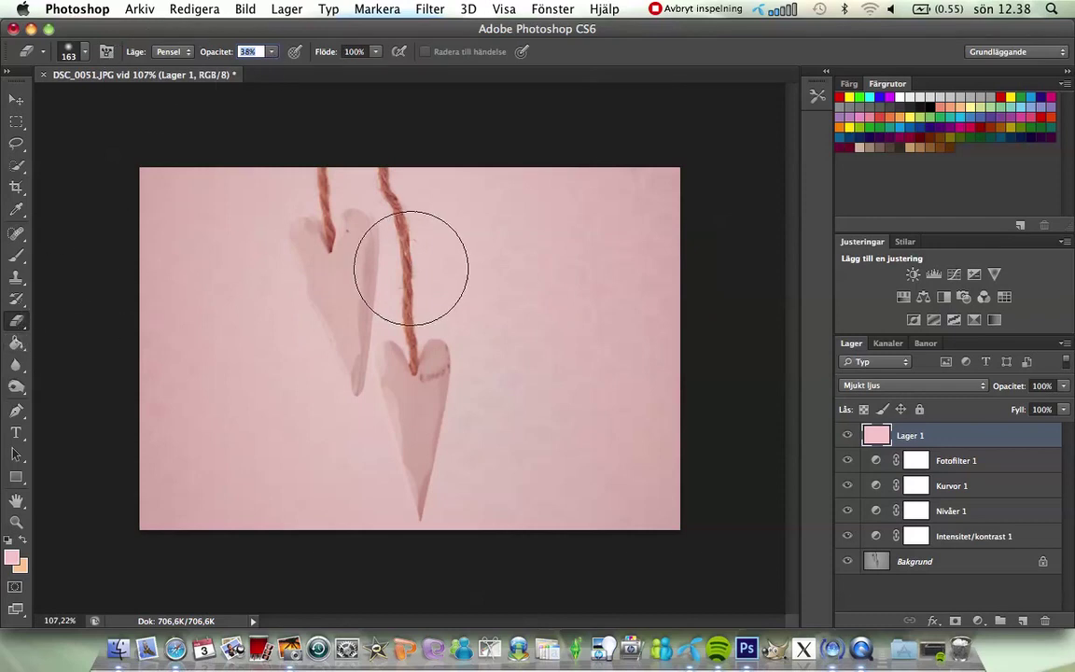
mouse_move(350, 274)
mouse_down()
mouse_move(355, 370)
mouse_move(380, 341)
mouse_move(415, 469)
mouse_move(407, 370)
mouse_up()
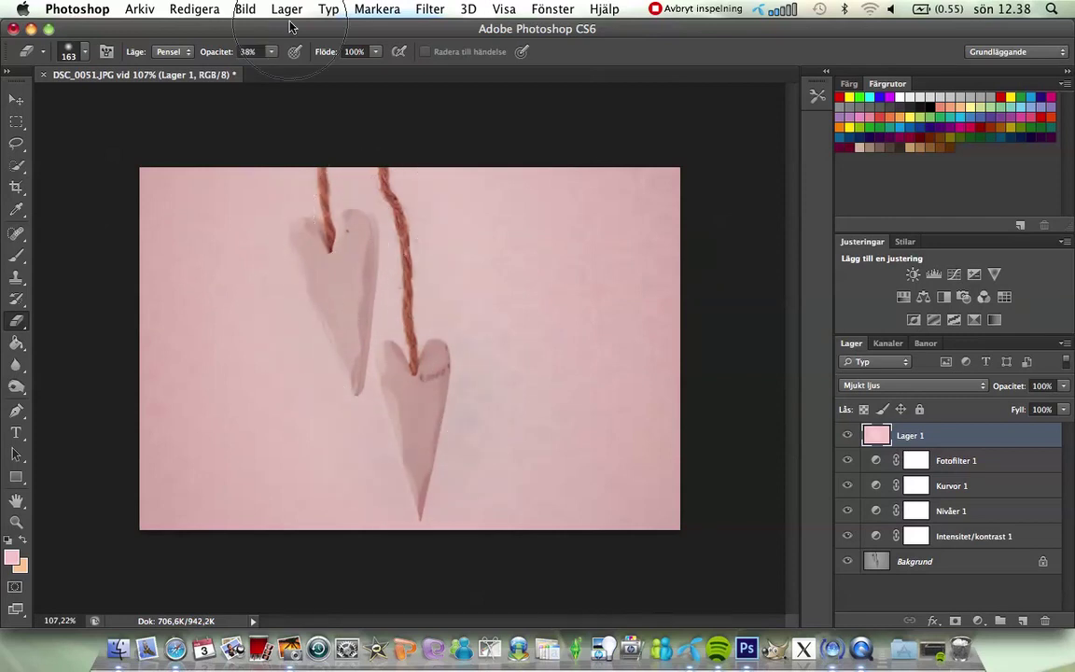
click(187, 9)
click(199, 29)
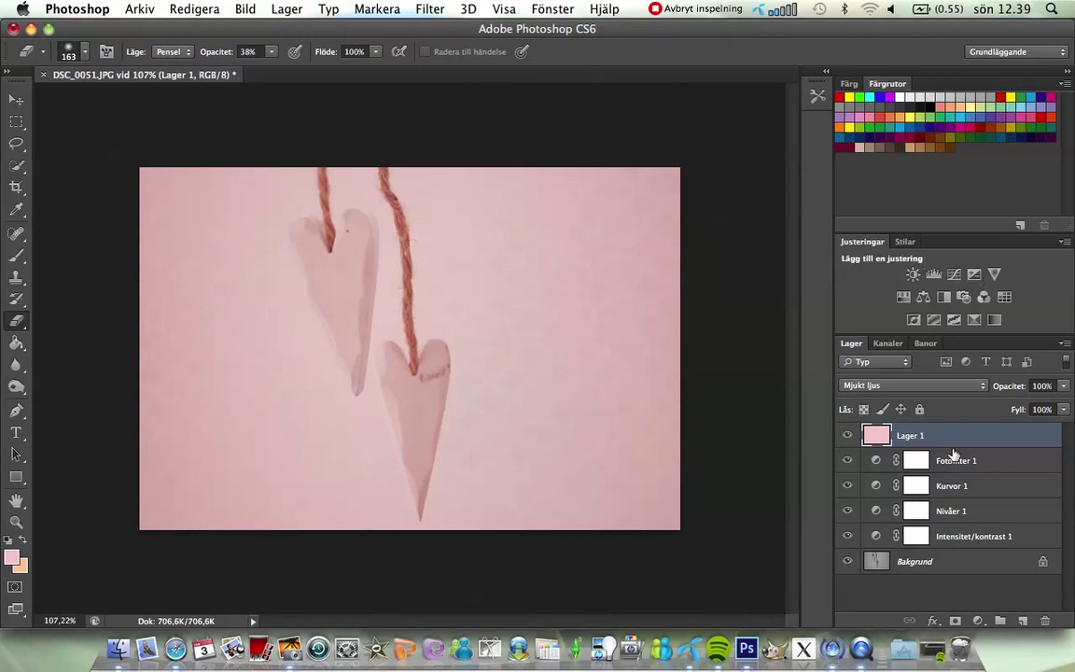
Lower the pink layer's opacity to 65%.
click(1064, 387)
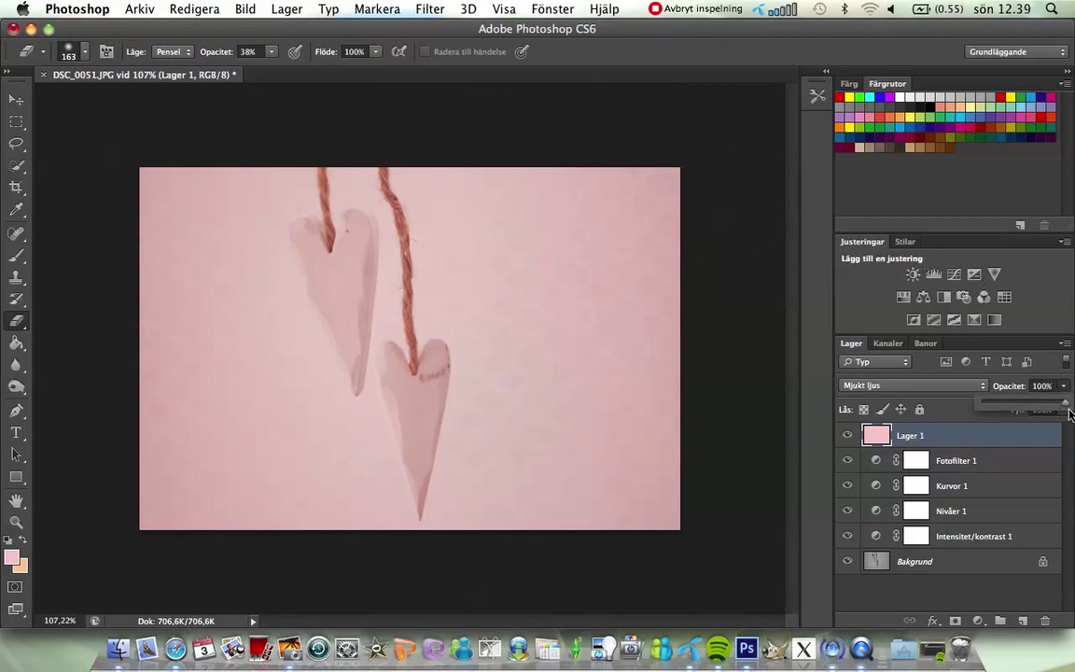
drag(1066, 406, 1036, 407)
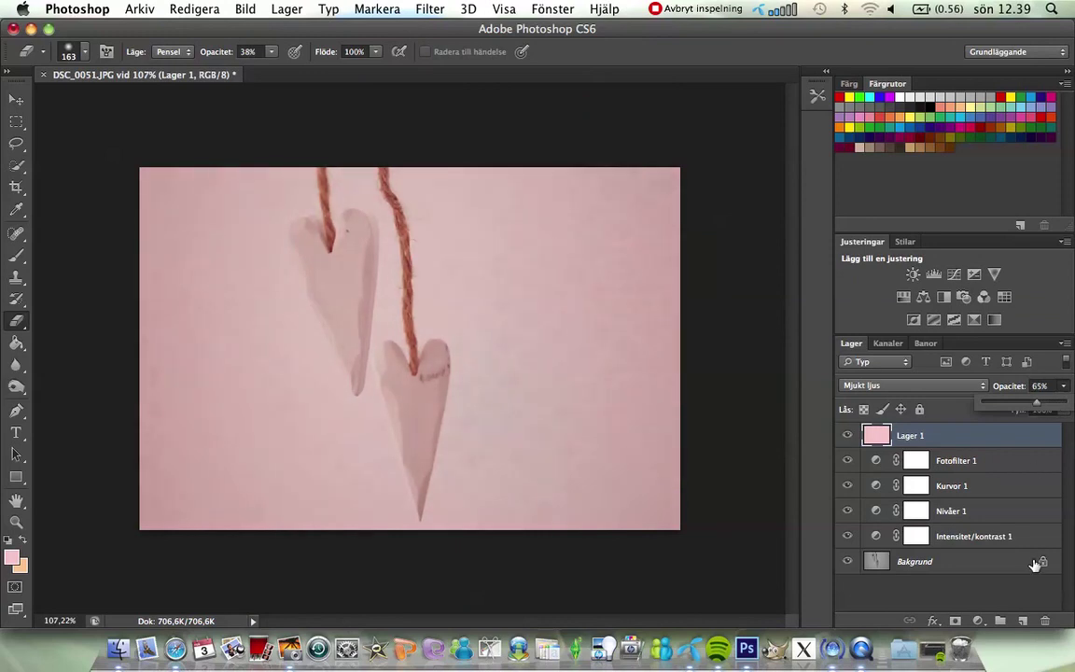
click(1020, 627)
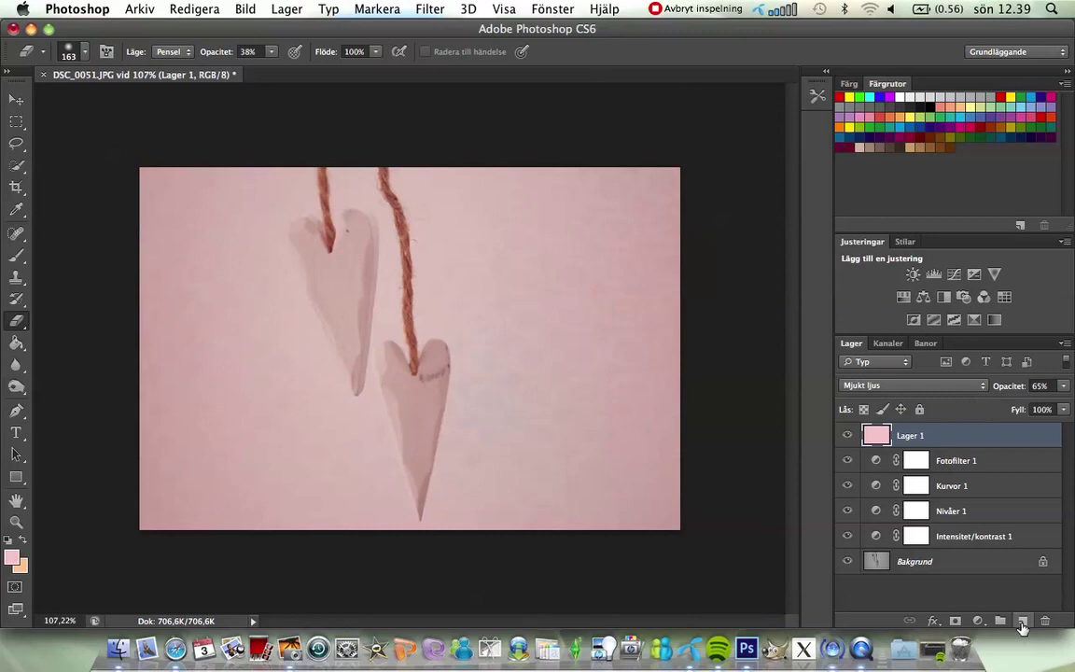
Create a second empty layer on top and make light orange #ffcc99 the foreground colour.
click(1021, 622)
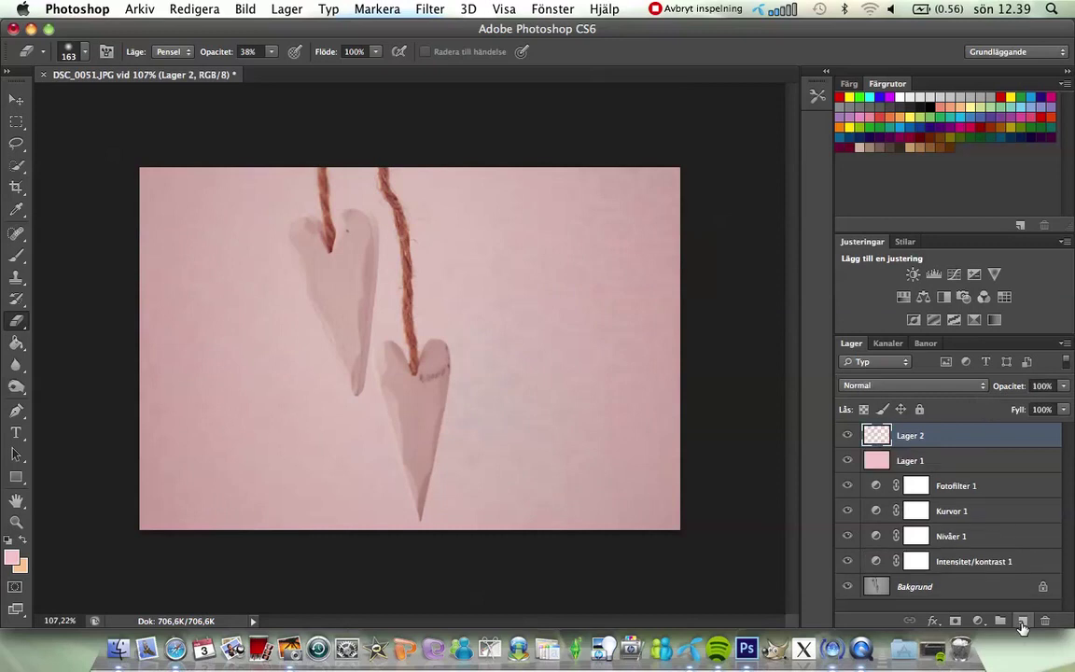
key(x)
click(15, 558)
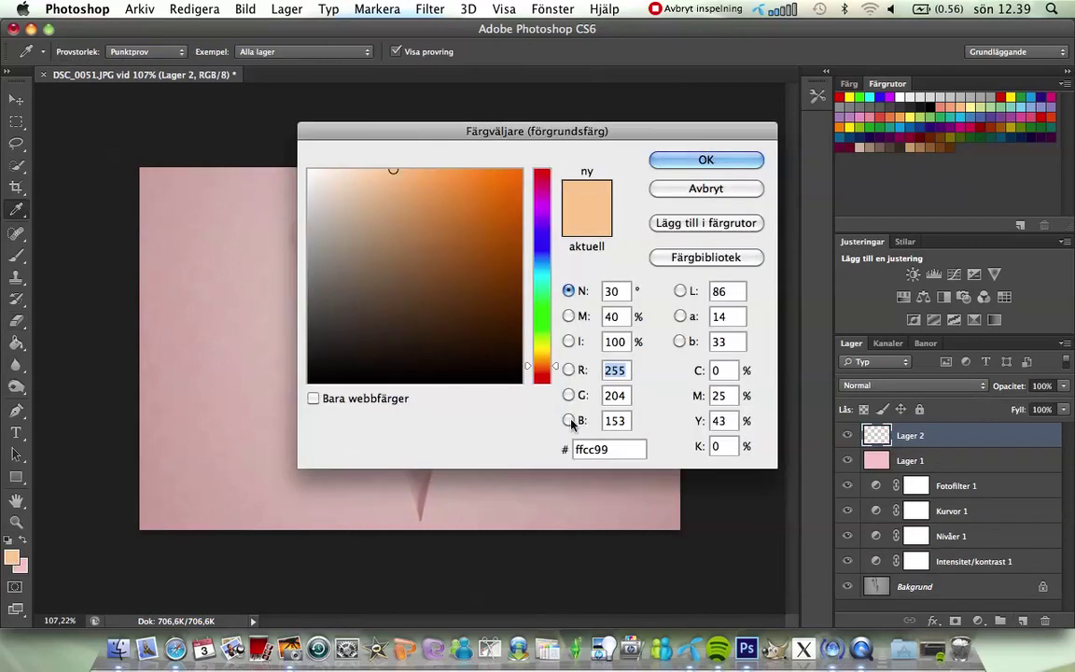
double_click(624, 449)
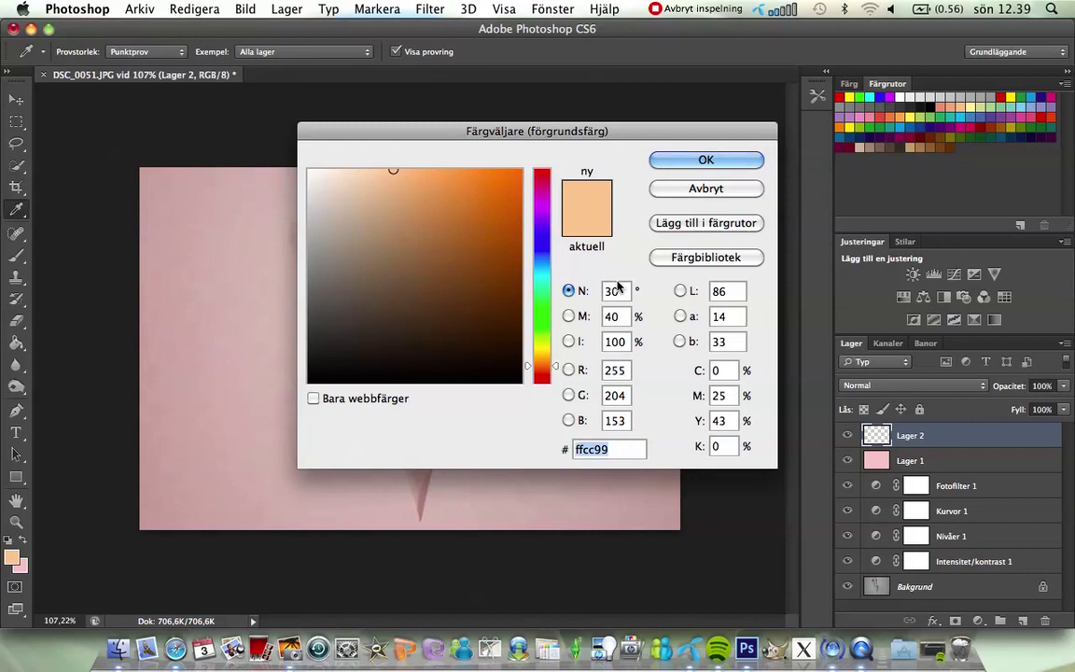
click(677, 159)
Draw a linear light-orange-to-transparent gradient on the new layer from the photo's upper-left corner to about its centre.
key(g)
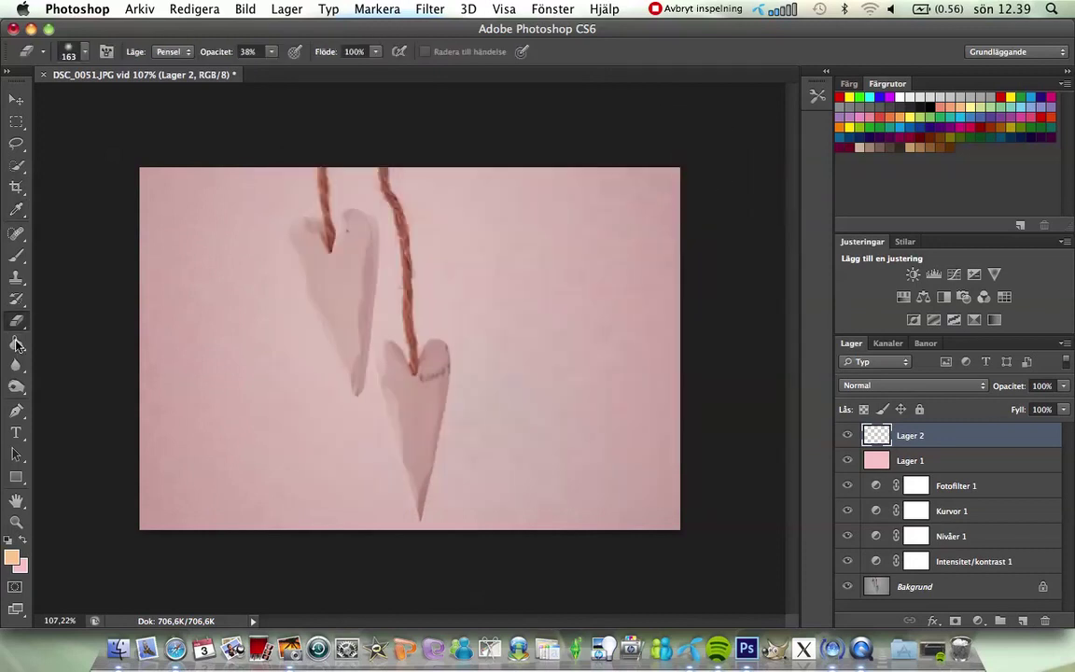
click(16, 342)
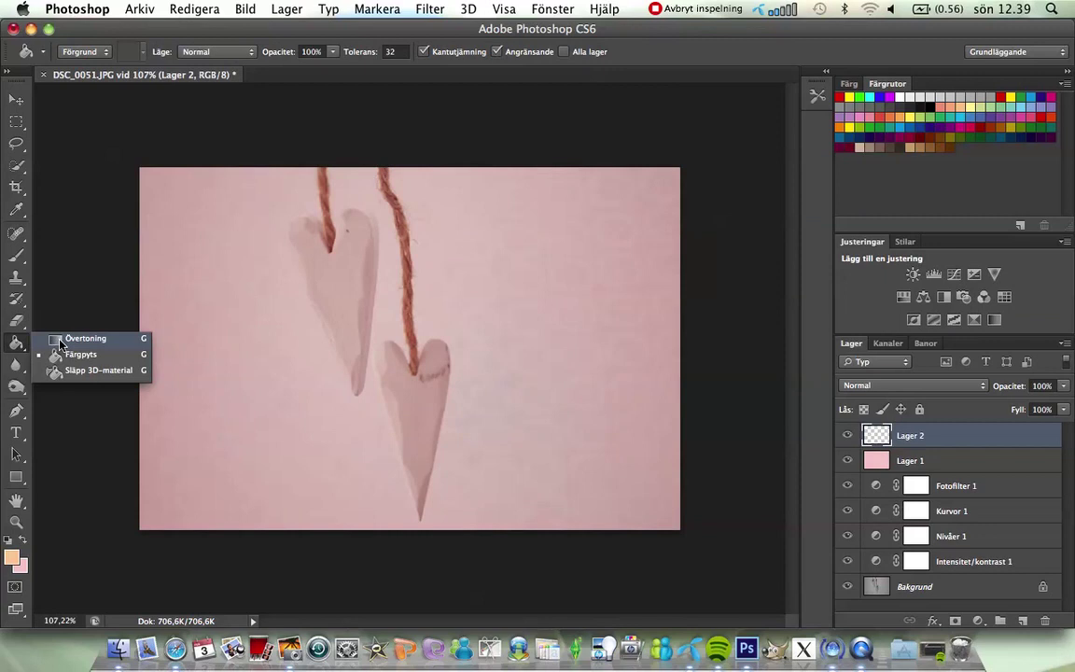
click(59, 339)
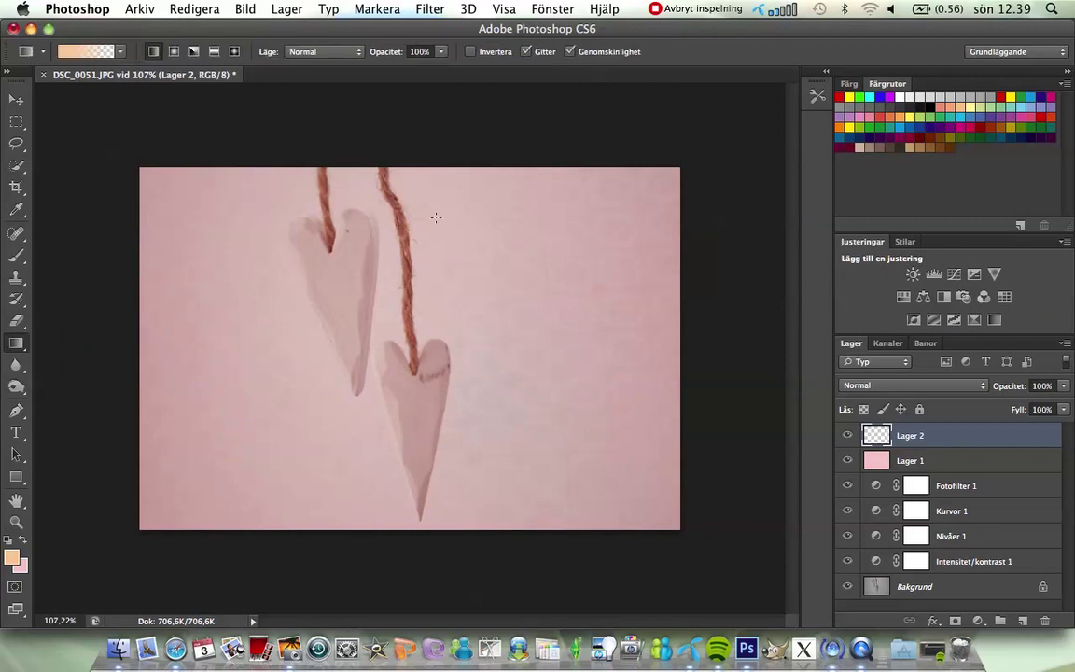
drag(145, 158, 389, 337)
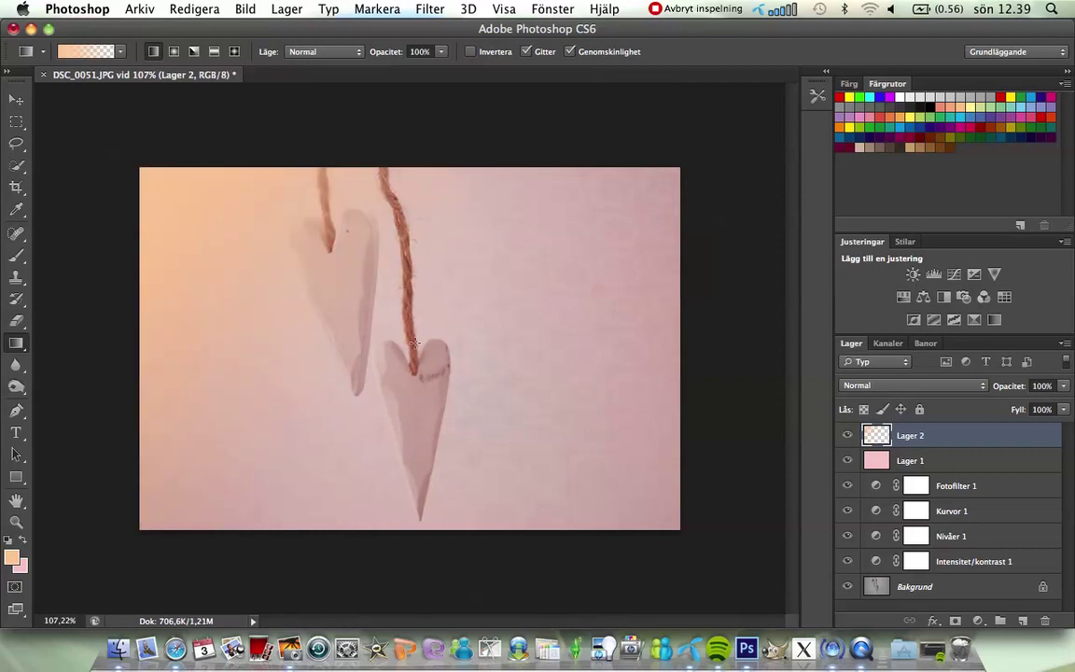
Lower the orange gradient layer's opacity to 76%.
click(1062, 385)
mouse_move(1062, 402)
mouse_down()
mouse_move(1021, 406)
mouse_move(1046, 408)
mouse_up()
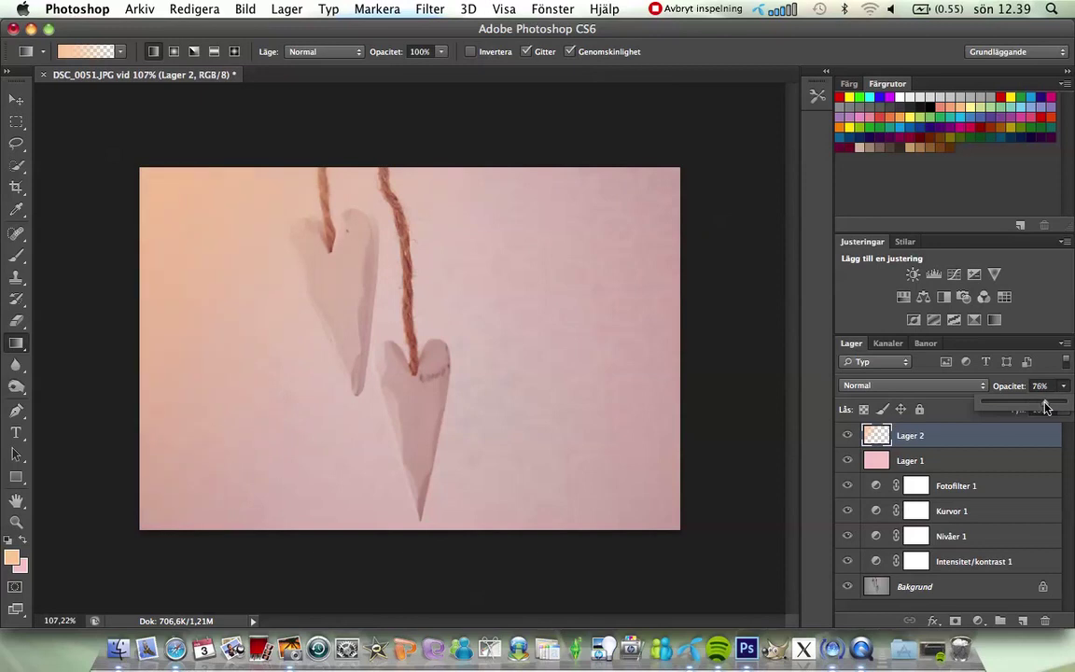
drag(1046, 408, 1046, 408)
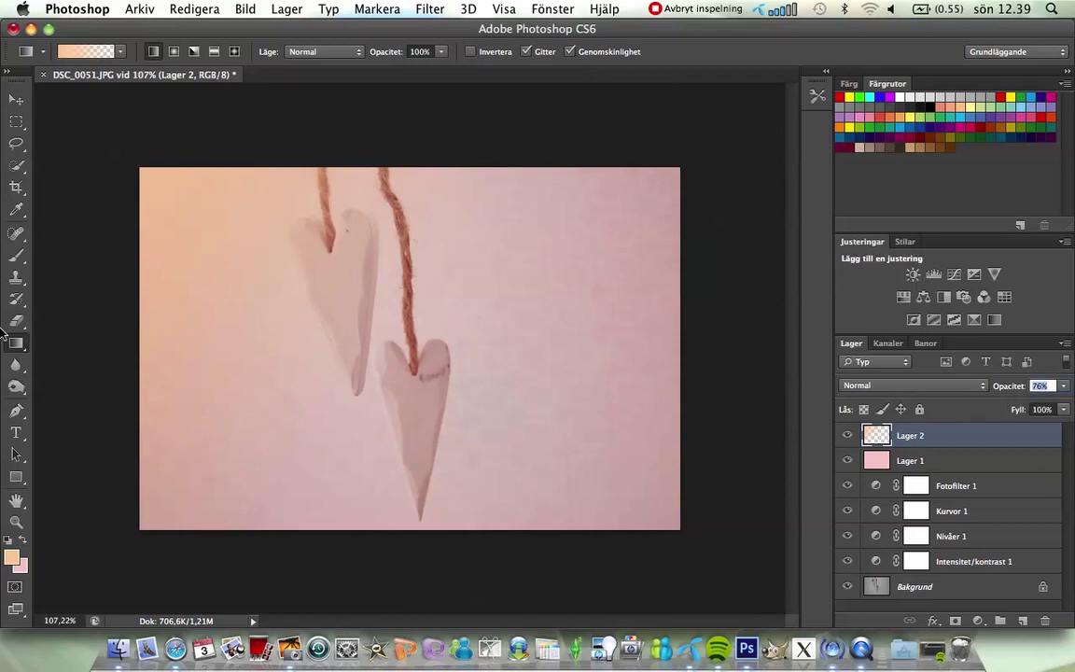
Paste the copied karamellpuff .BLOGG.SE watermark in place as a new layer and move it to the photo's lower-left corner.
click(187, 8)
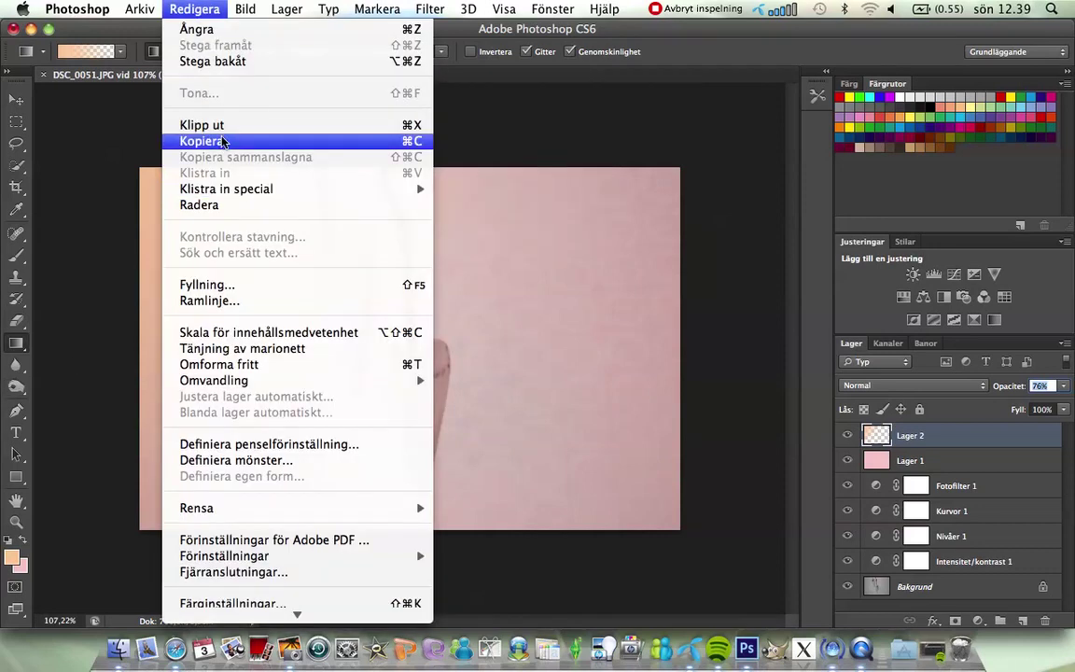
mouse_move(225, 190)
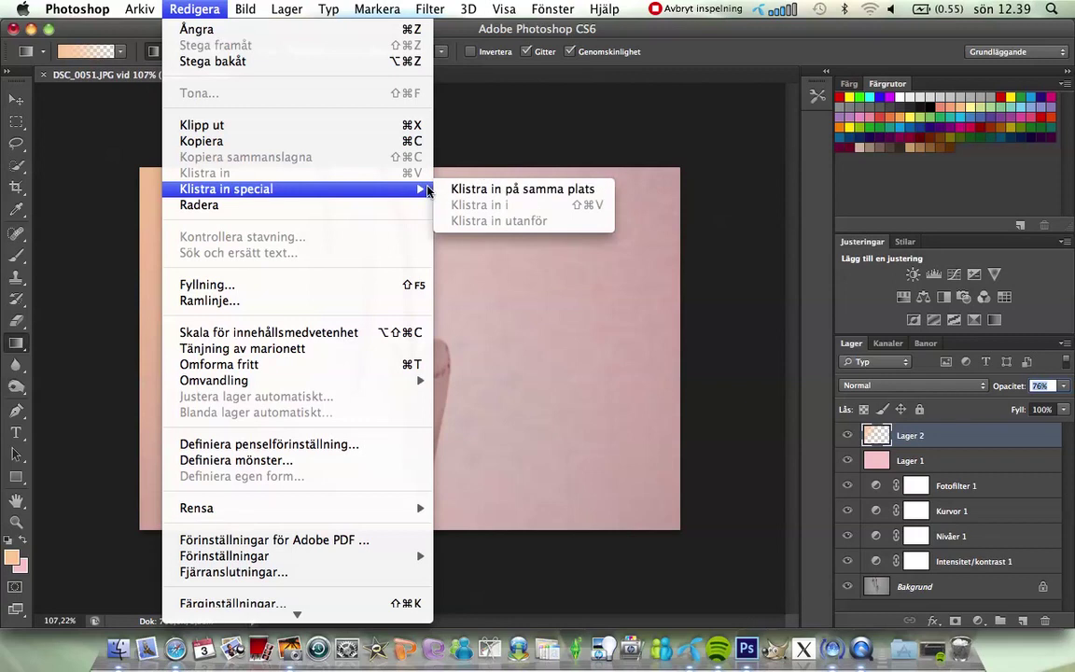
click(452, 187)
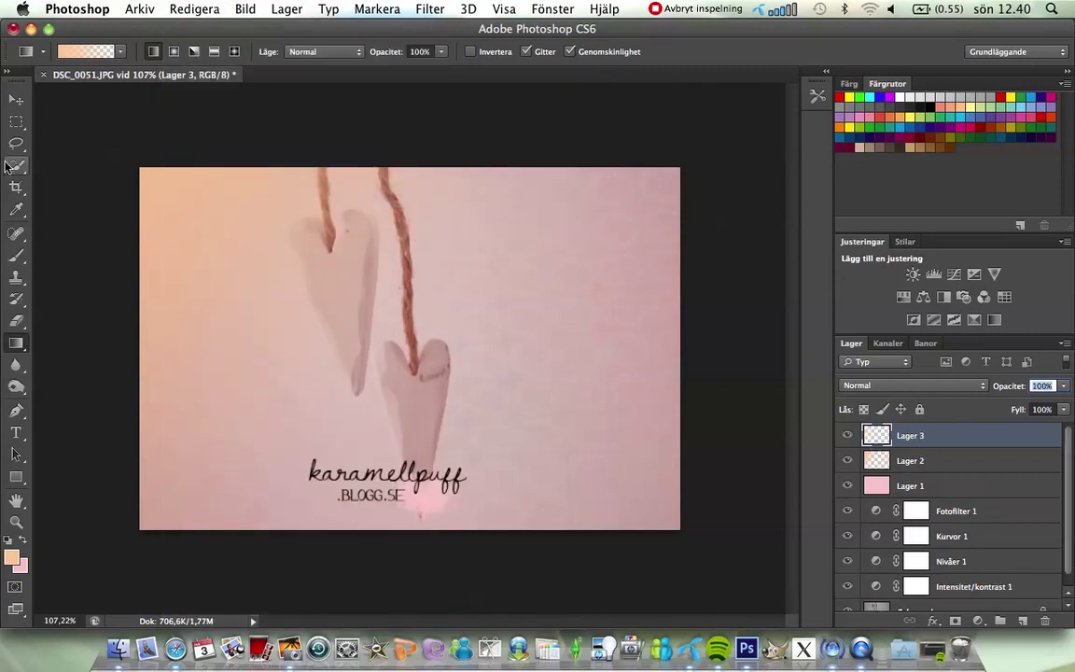
click(16, 99)
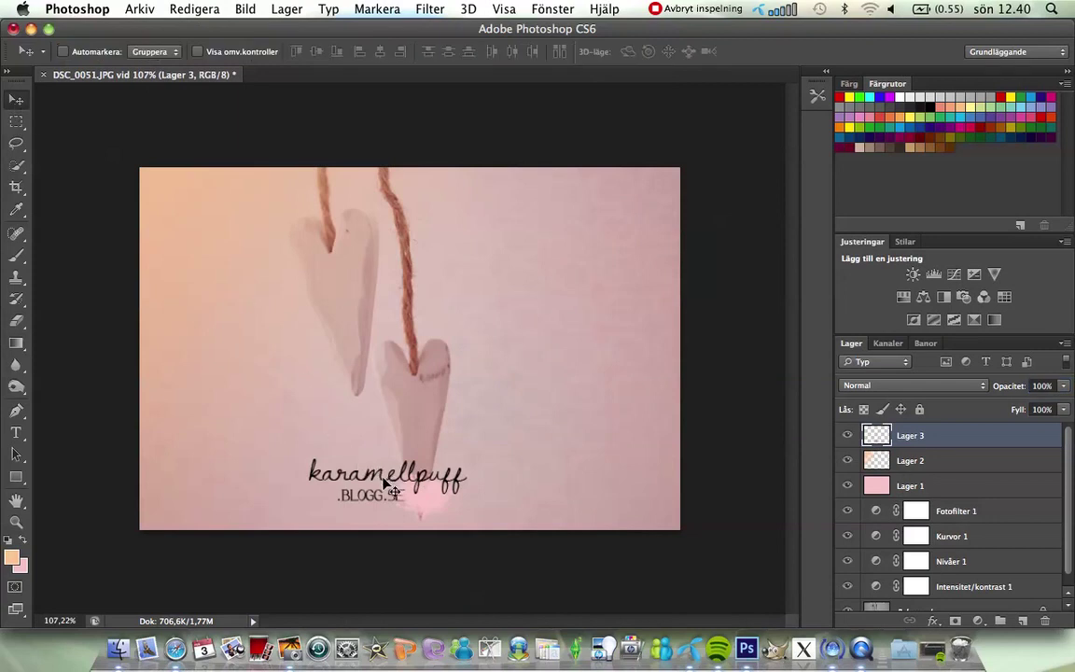
mouse_move(243, 483)
mouse_down()
mouse_move(216, 478)
mouse_move(228, 476)
mouse_up()
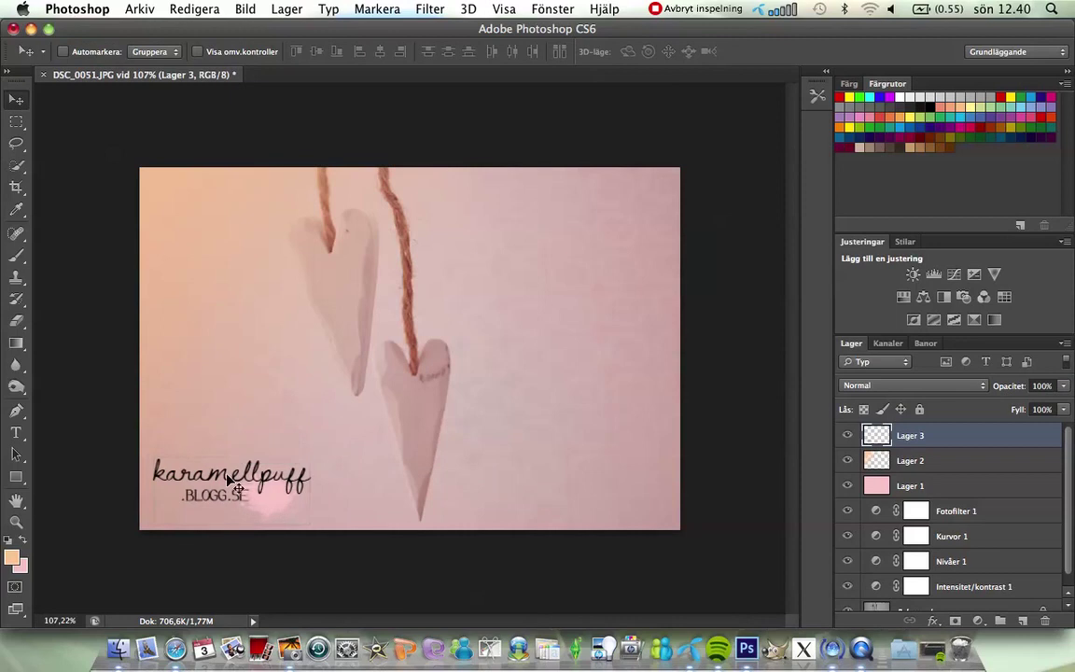
Convert the image to the sRGB IEC61966-2.1 colour profile with relative colorimetric rendering, flattening the layers to preserve appearance.
click(172, 8)
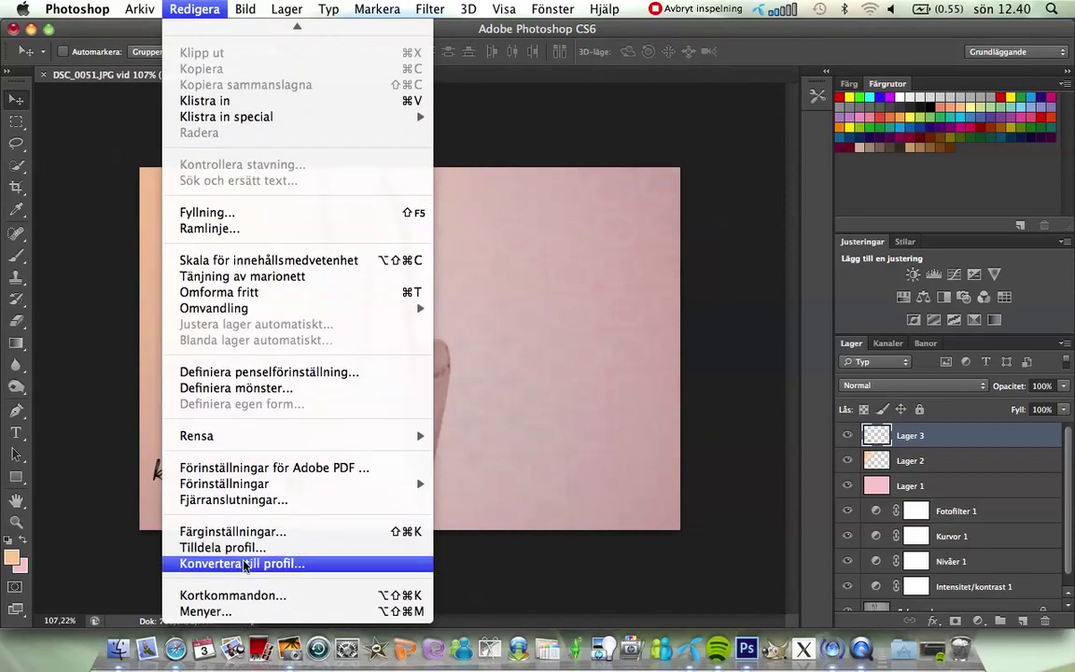
click(243, 563)
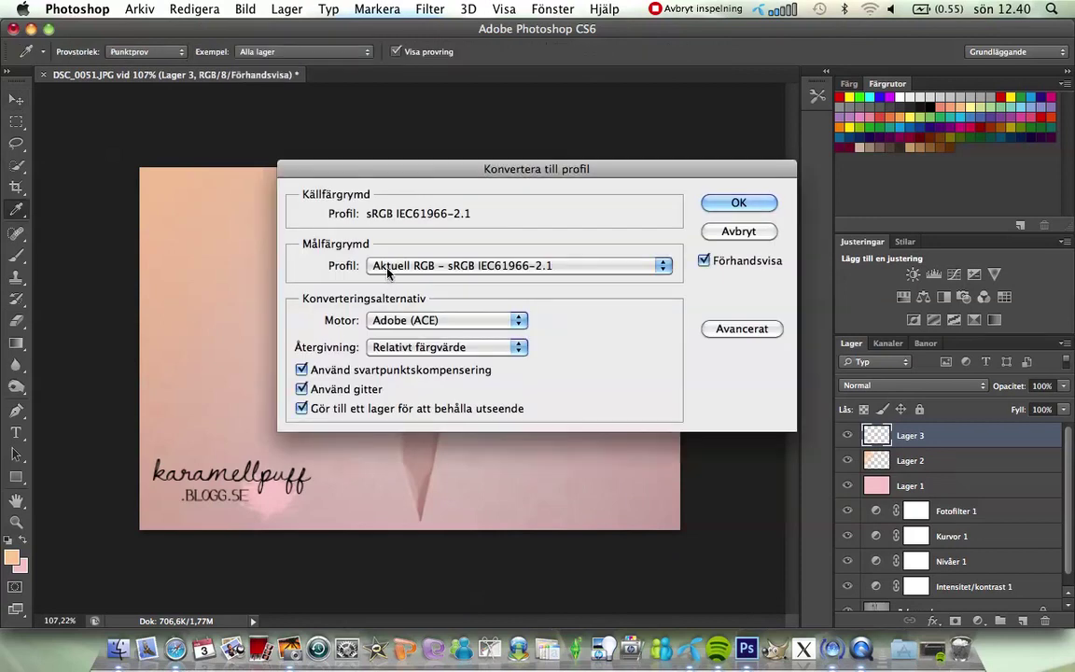
click(394, 266)
click(396, 268)
click(738, 203)
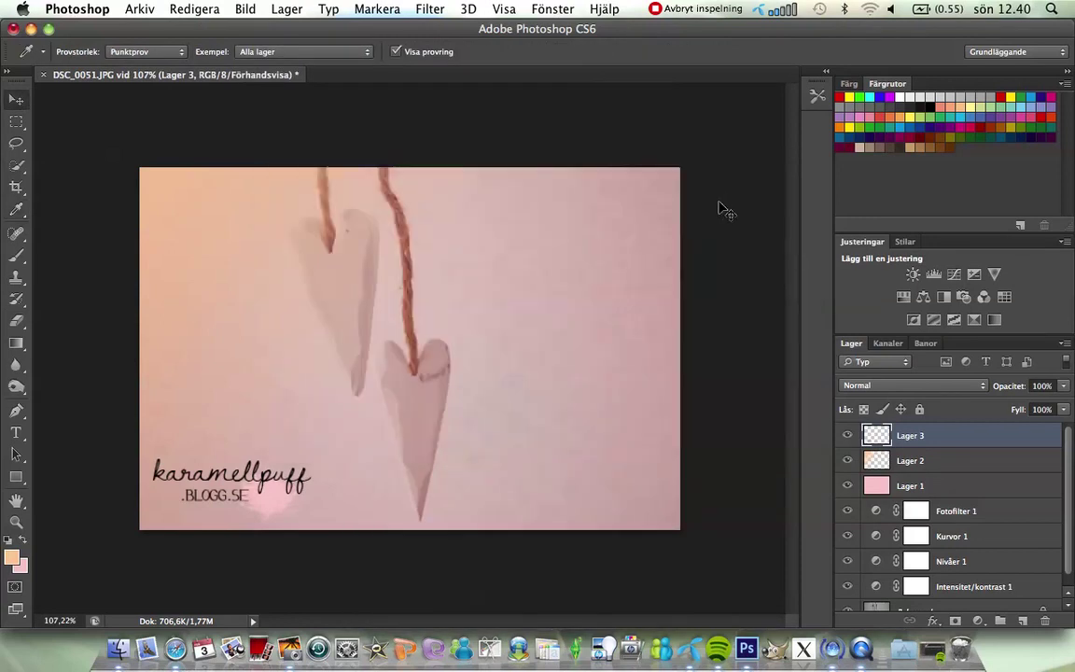
Check the flattened image's width and height in pixels in the Image Size settings.
click(244, 10)
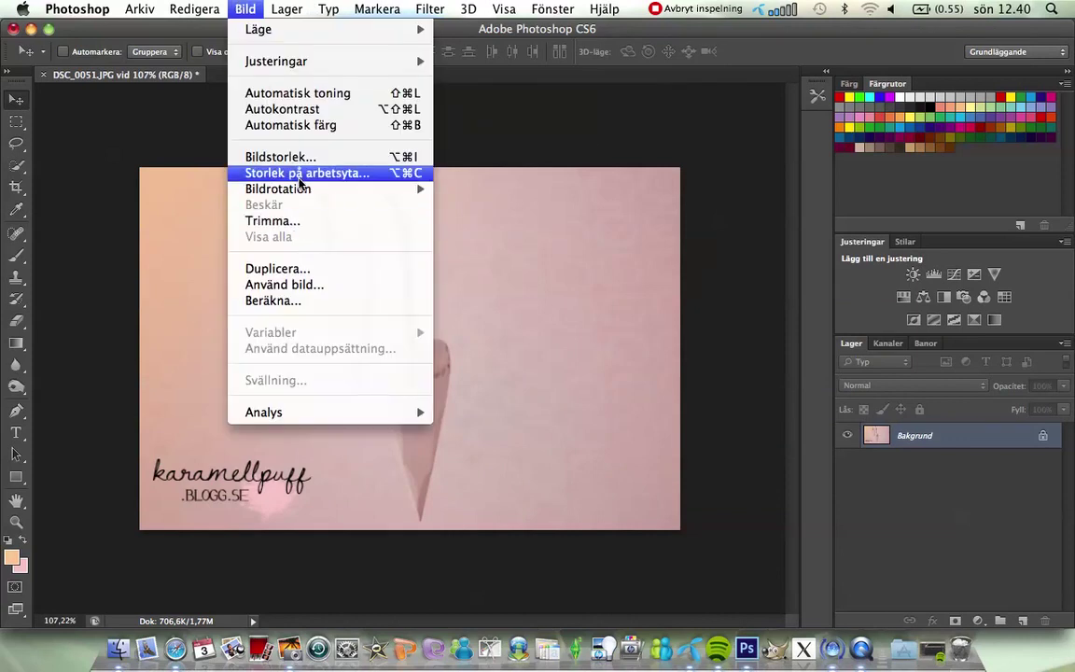
click(280, 156)
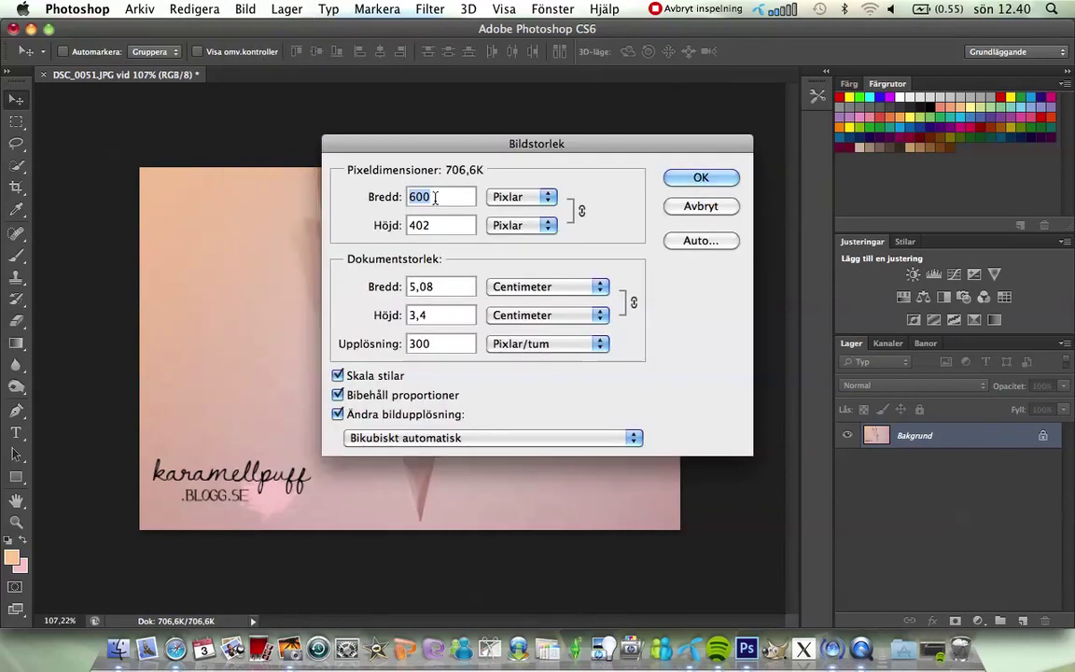
click(716, 183)
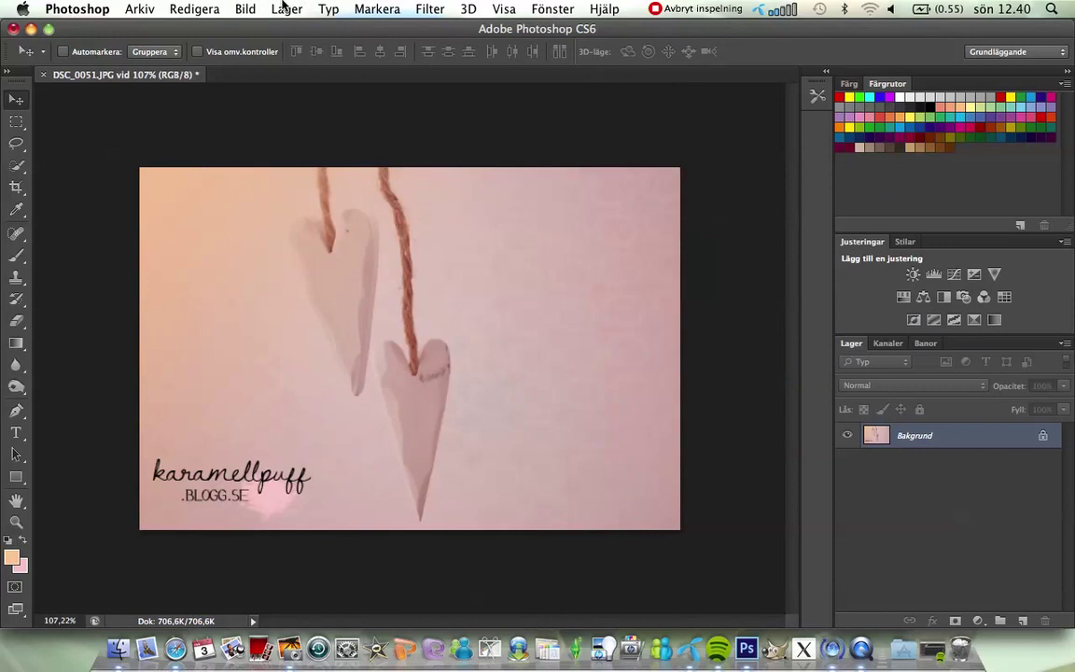
Save the image as a JPEG named Hjärta.jpg at quality 10 (Maximum) with the standard baseline format.
click(128, 8)
click(158, 207)
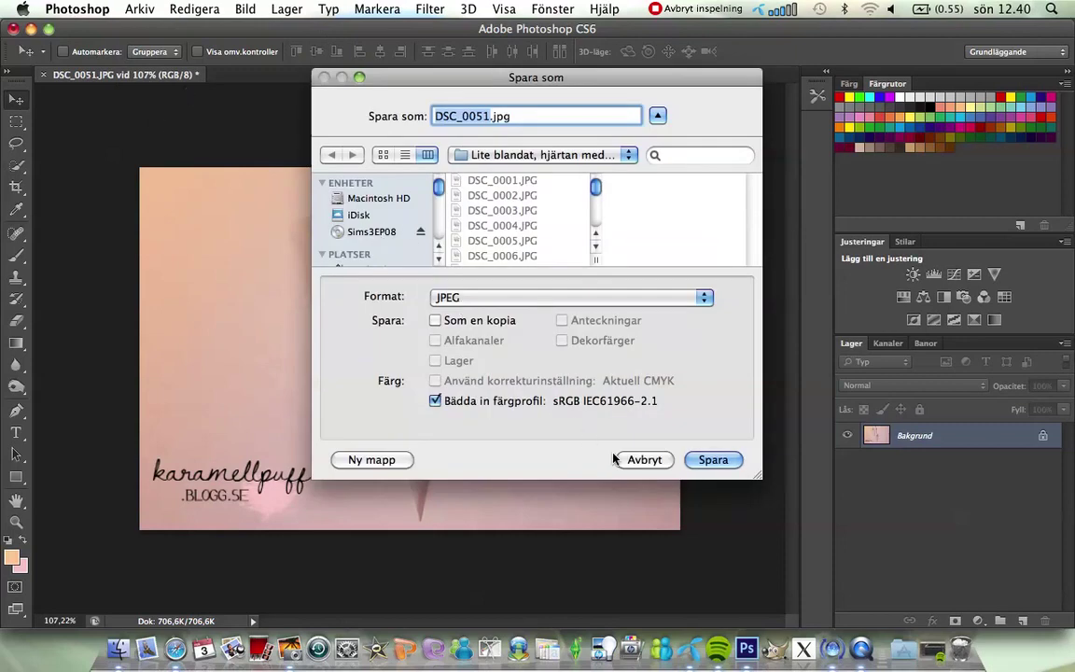
text(Hjärts)
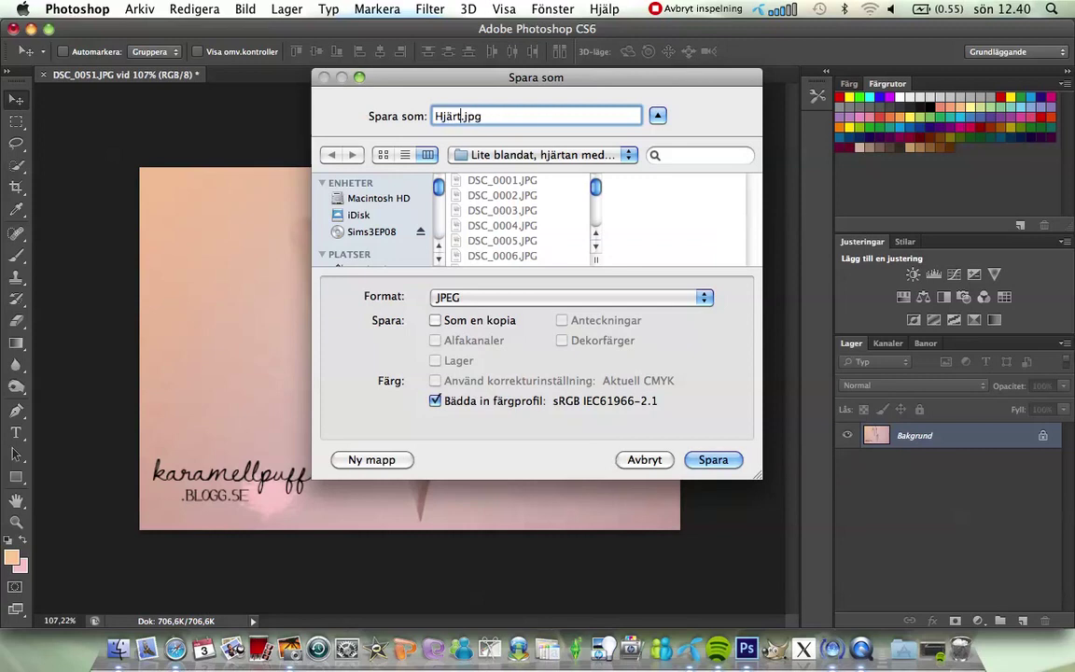
key(Return)
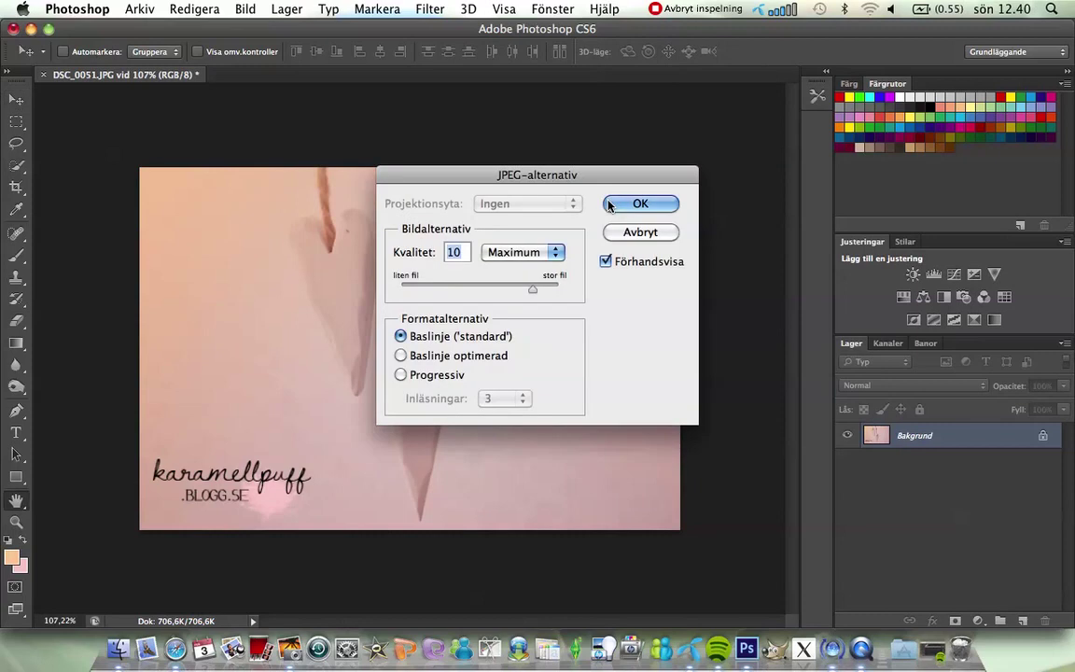
click(554, 254)
click(555, 253)
click(638, 205)
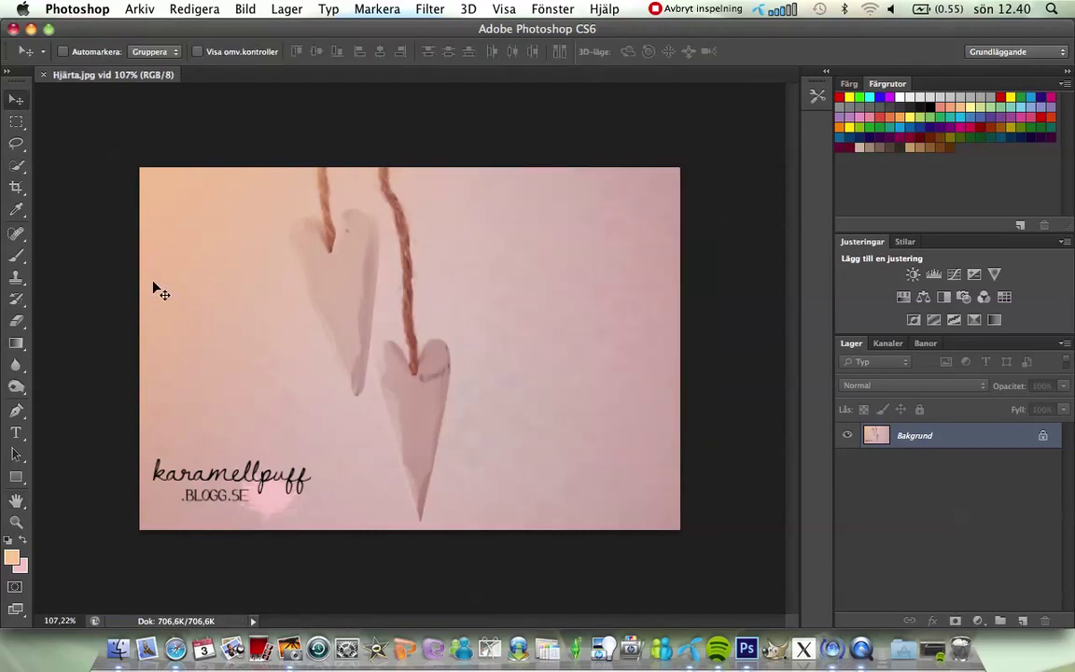